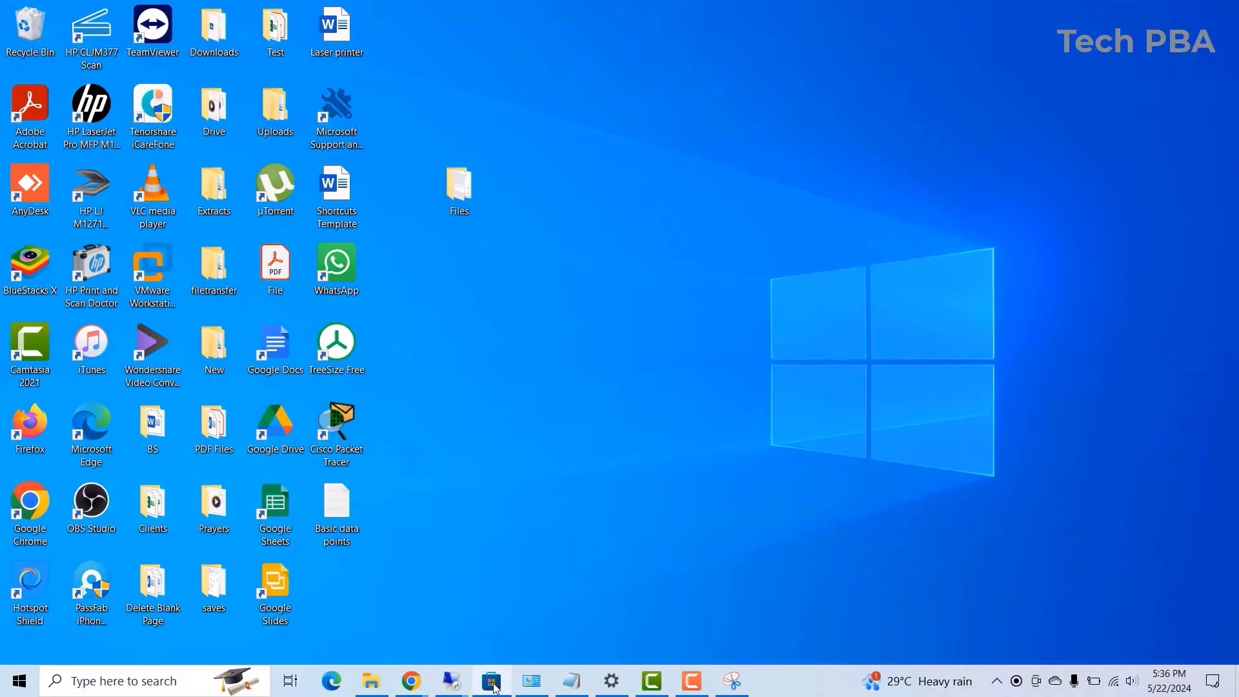
# Step: Search the Microsoft Store for 'insta' and open the Instagram app's page
pyautogui.click(493, 683)
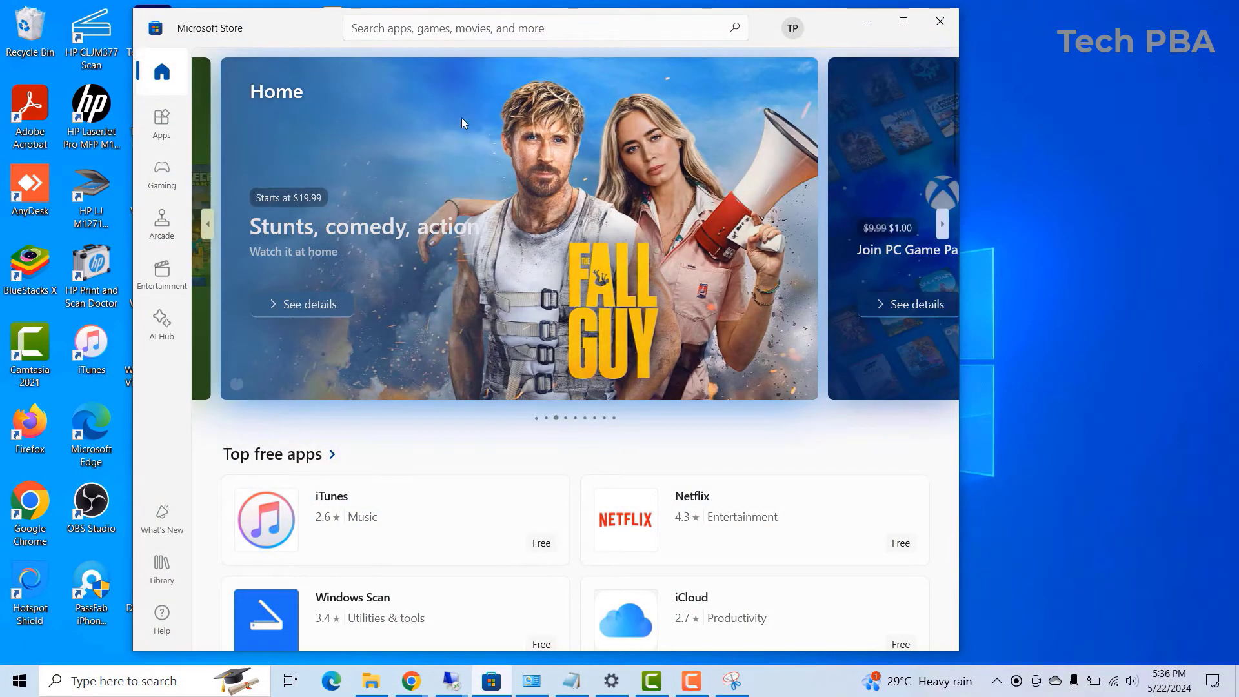
pyautogui.click(389, 28)
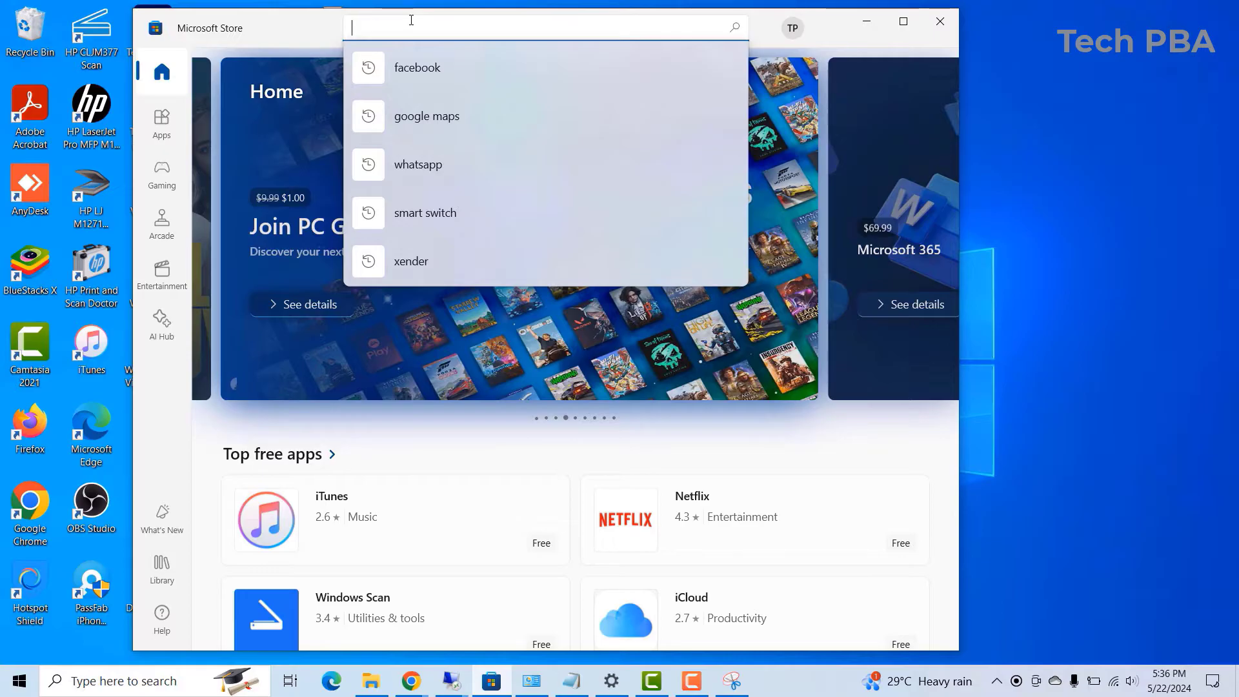
pyautogui.write('insta')
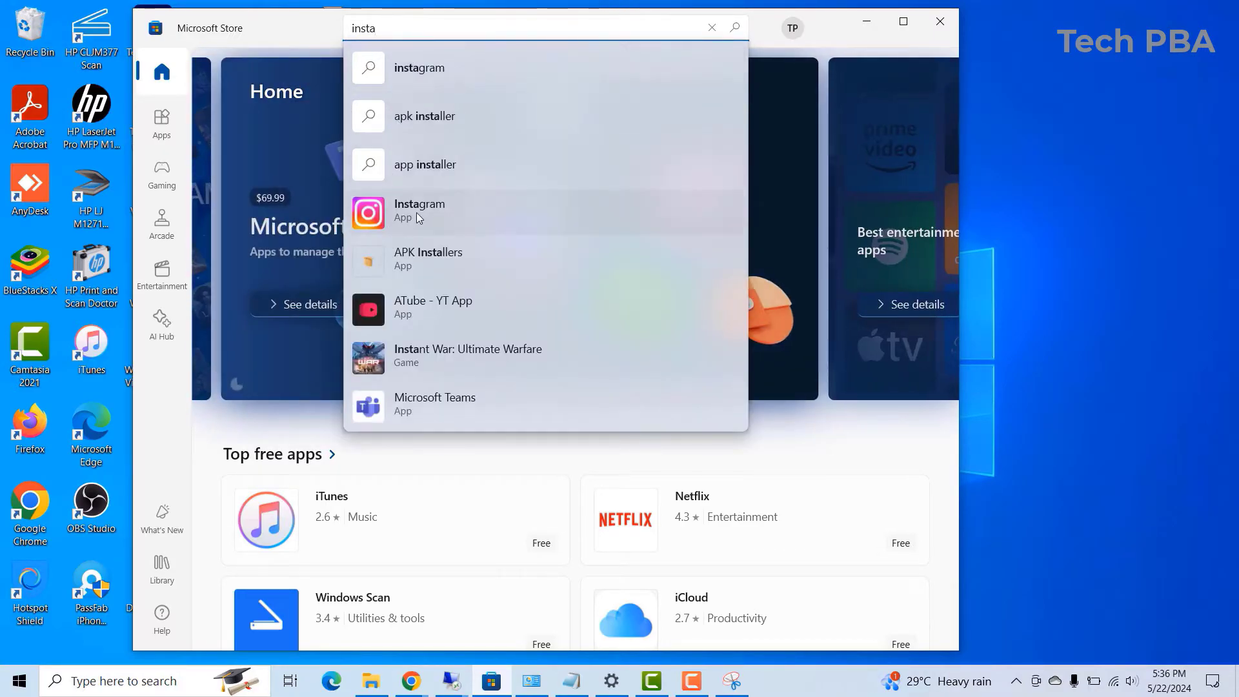
pyautogui.click(415, 212)
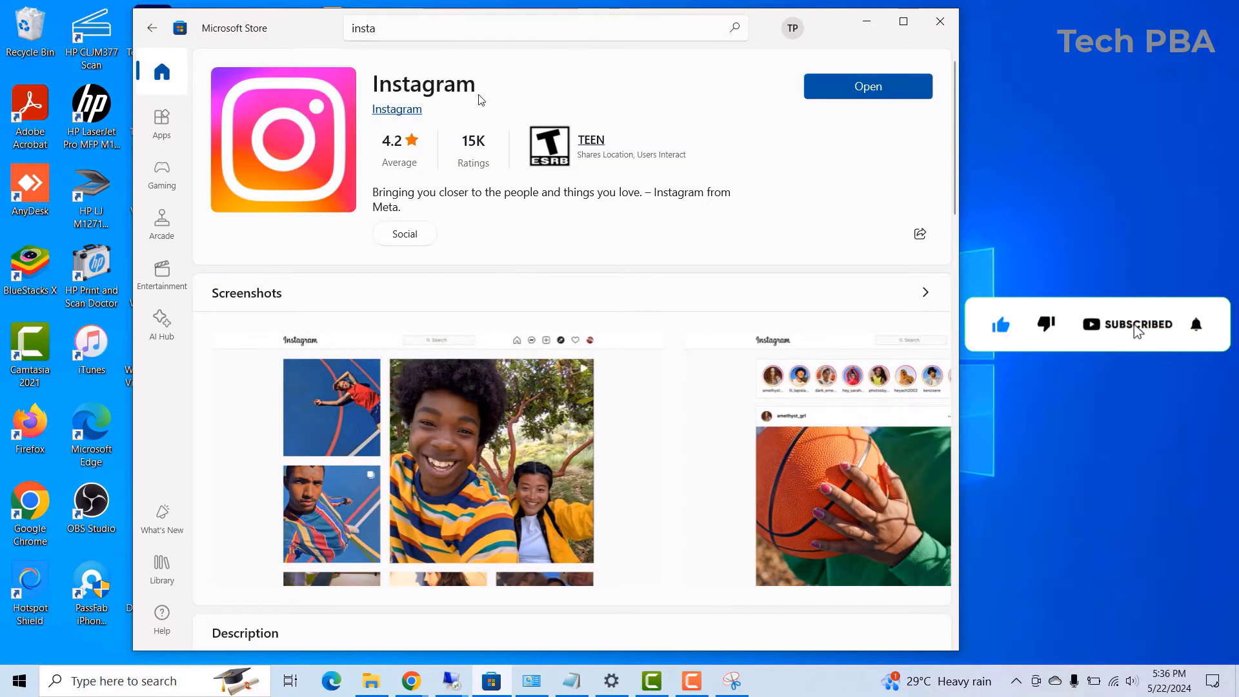
# Step: Launch Instagram, move the pwahelper.exe error aside, and open File Explorer
pyautogui.click(818, 92)
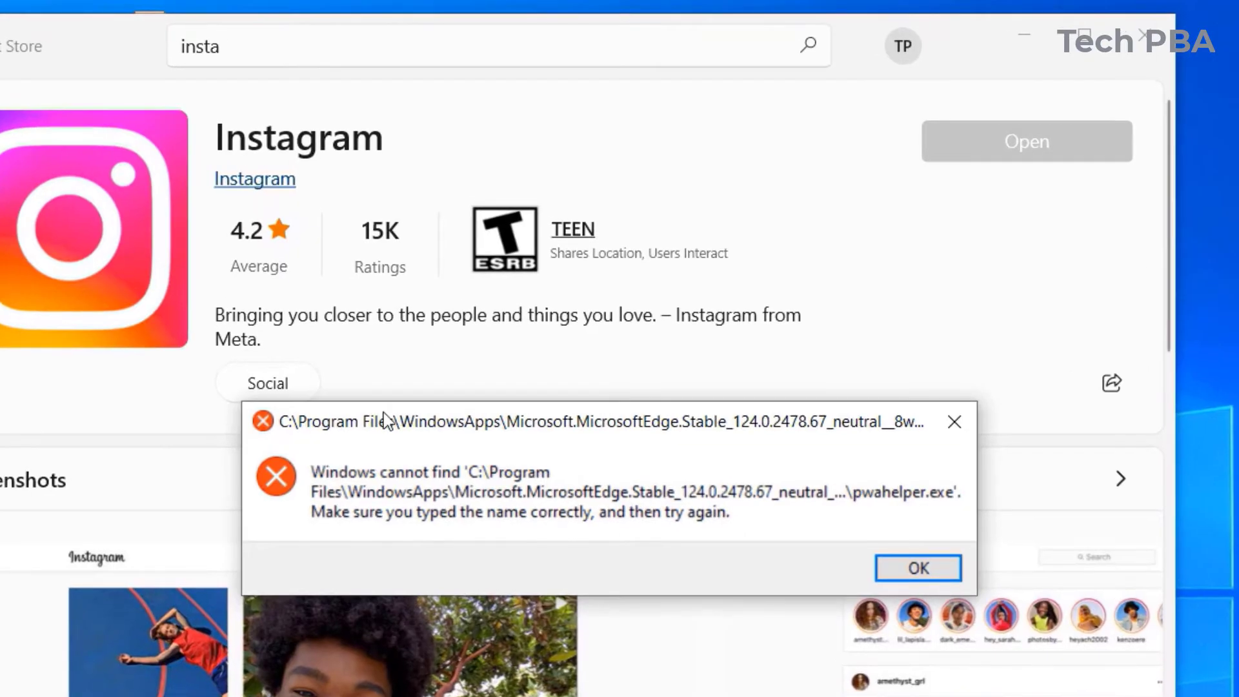
pyautogui.moveTo(476, 254); pyautogui.dragTo(654, 249)
pyautogui.moveTo(677, 410); pyautogui.dragTo(446, 401)
pyautogui.press('super+e')
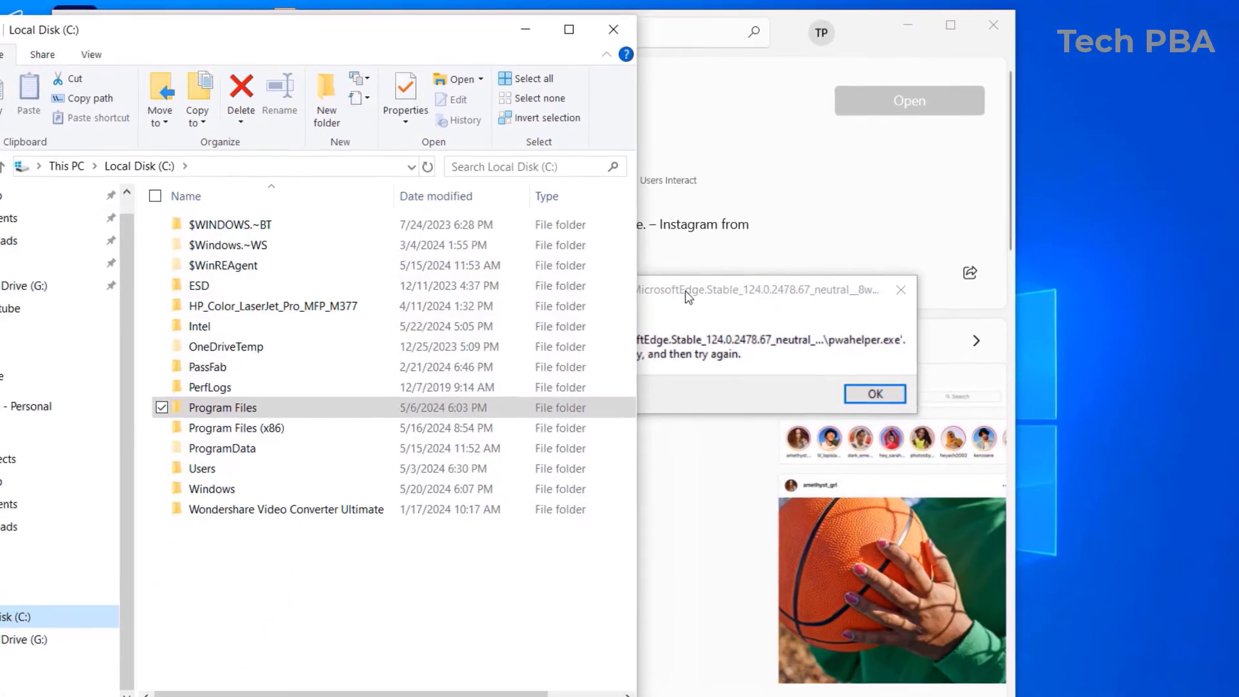
pyautogui.moveTo(807, 406); pyautogui.dragTo(1223, 354)
pyautogui.moveTo(1046, 250); pyautogui.dragTo(1031, 283)
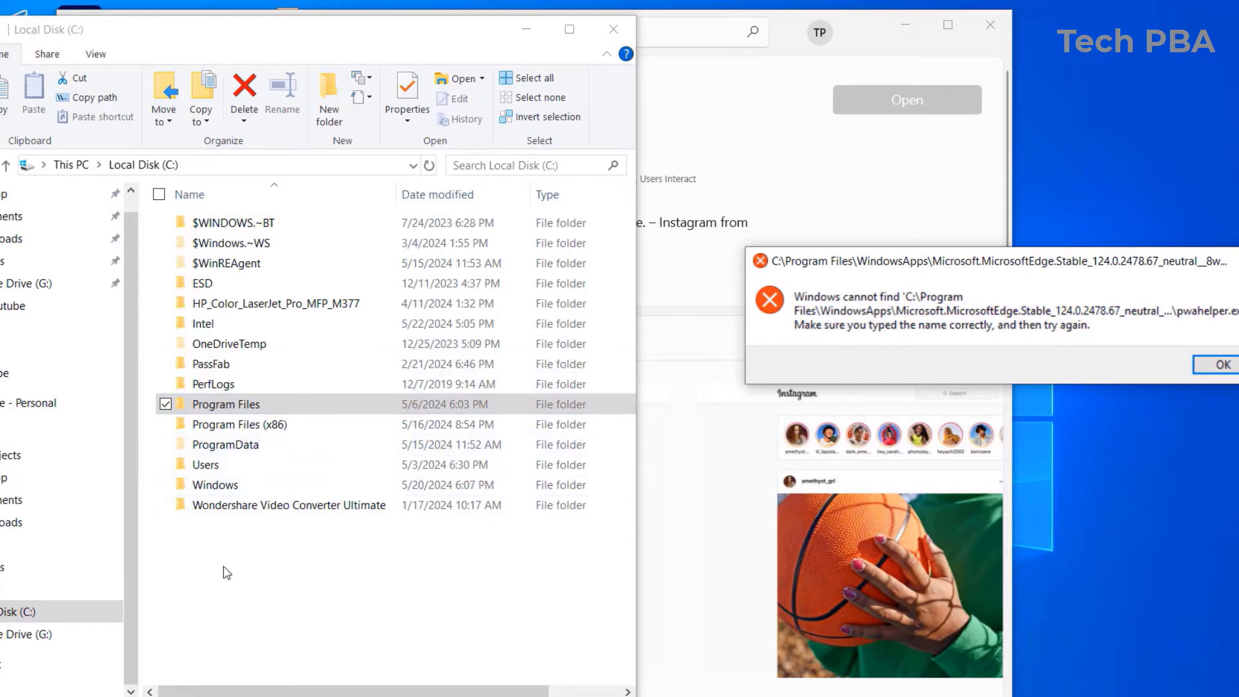
# Step: Open Program Files and then the WindowsApps folder on C:
pyautogui.click(219, 526)
pyautogui.click(214, 408)
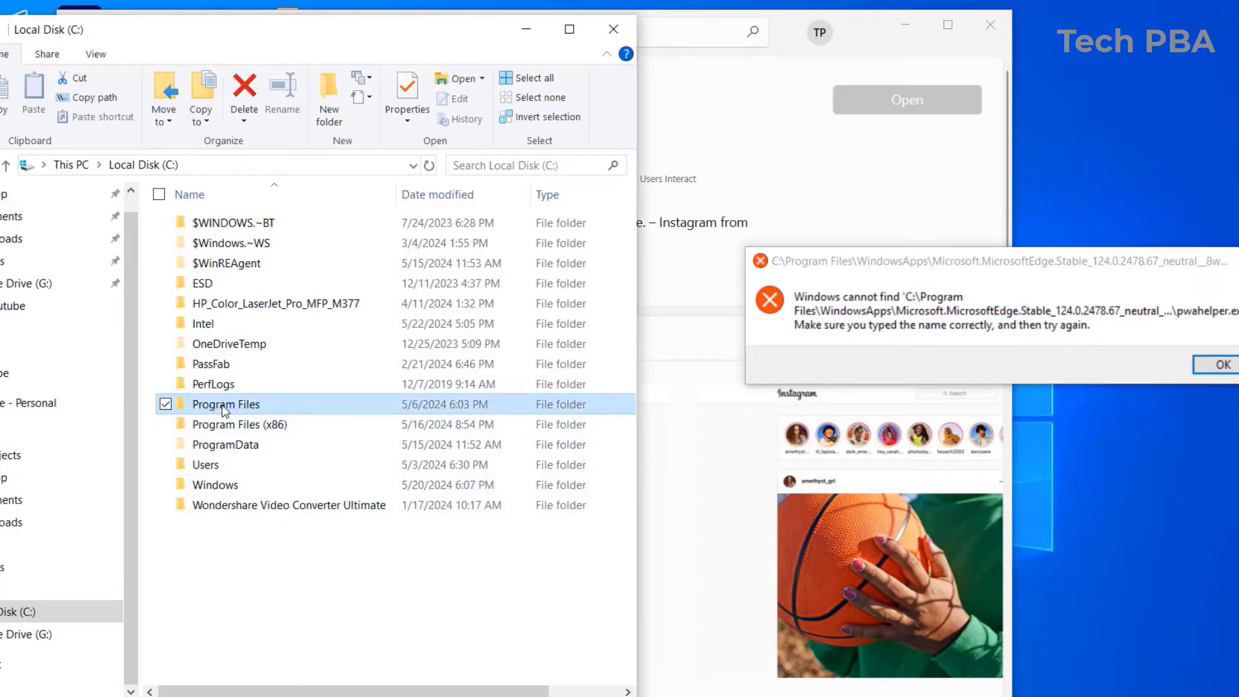
pyautogui.doubleClick(225, 410)
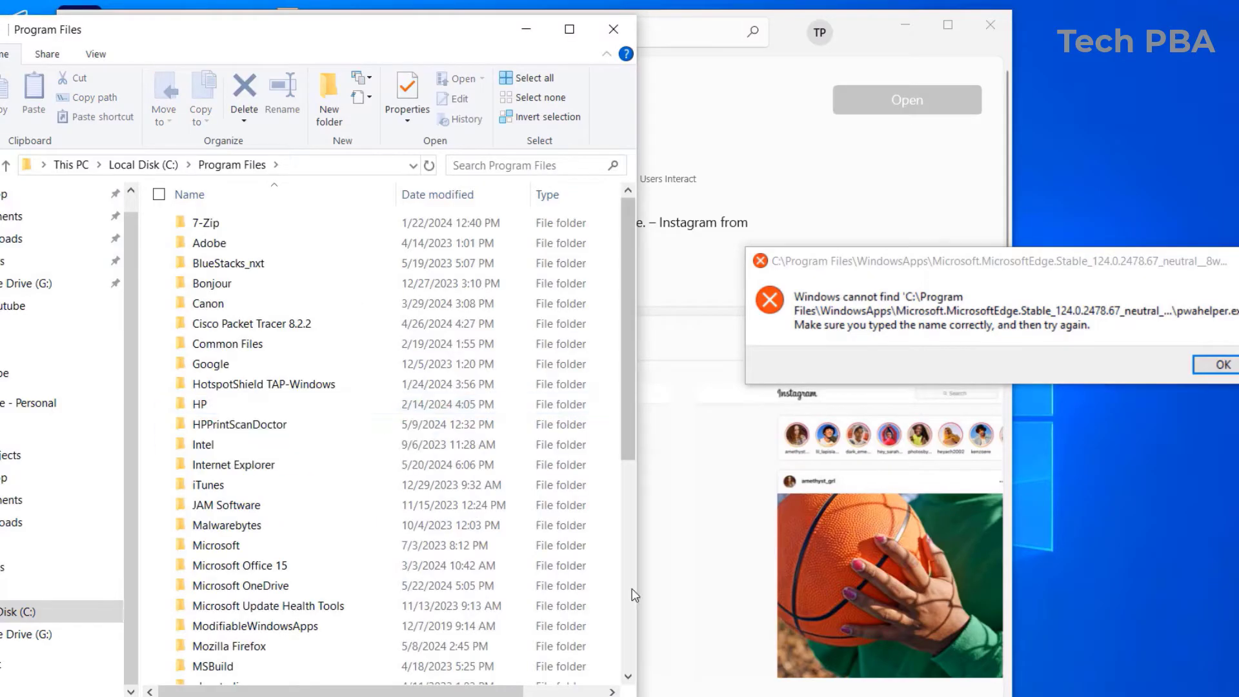
pyautogui.scroll(-6, 634, 593)
pyautogui.click(243, 635)
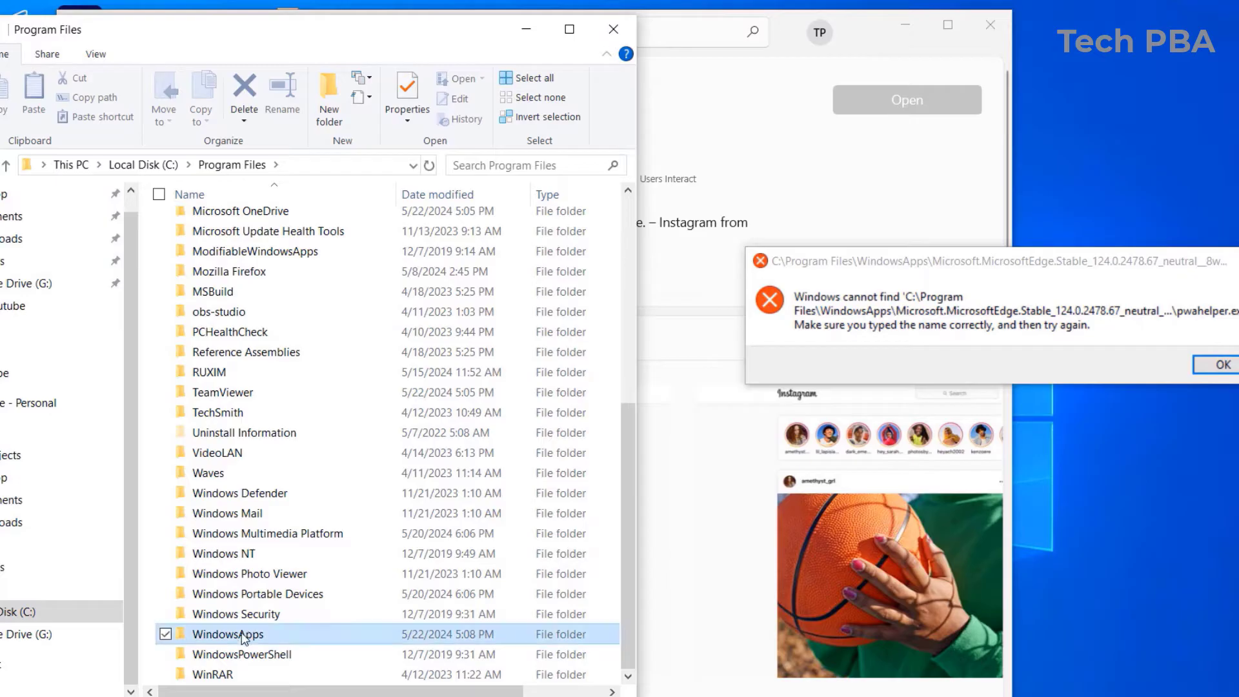
pyautogui.doubleClick(242, 635)
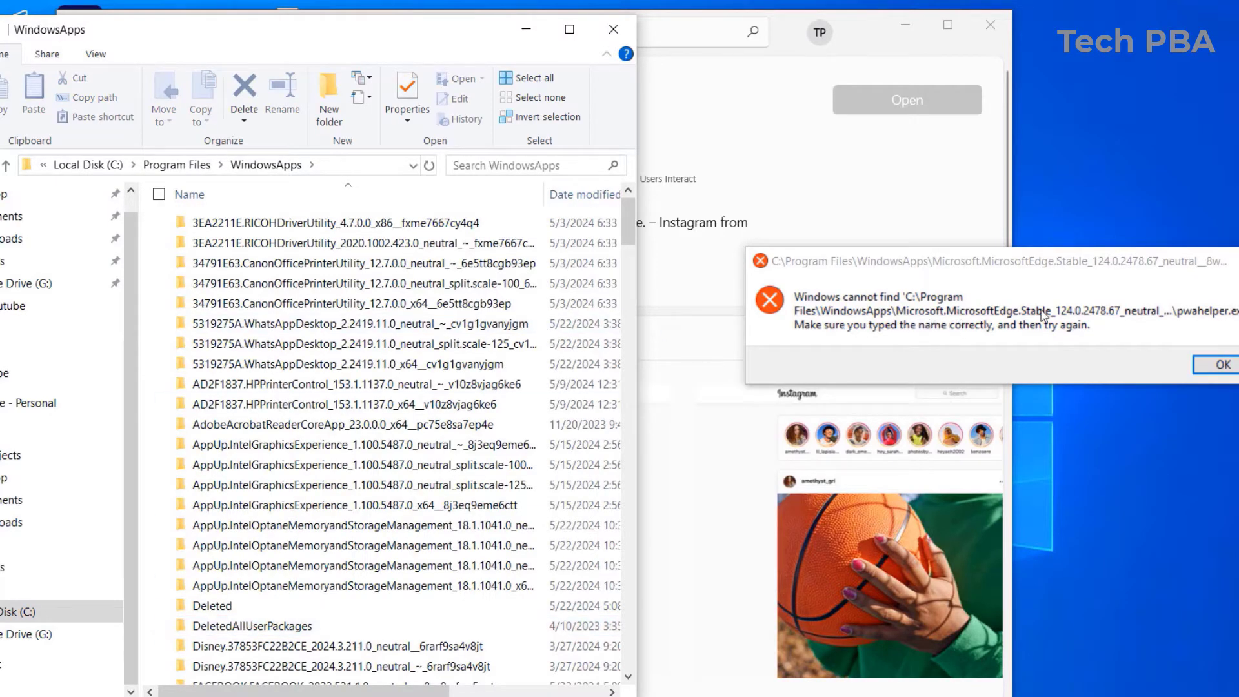
# Step: Open the MicrosoftEdge.Stable_124.0.2478.67 package folder in WindowsApps
pyautogui.click(306, 510)
pyautogui.press('m')
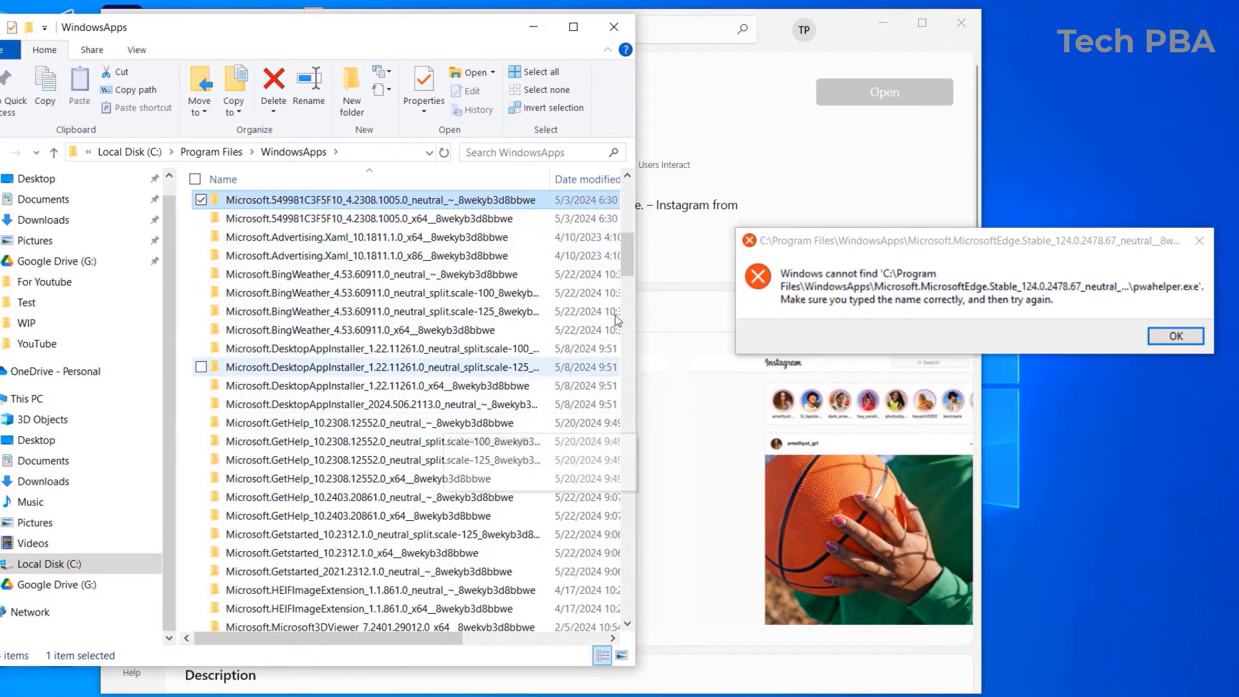
pyautogui.moveTo(626, 258); pyautogui.dragTo(626, 298)
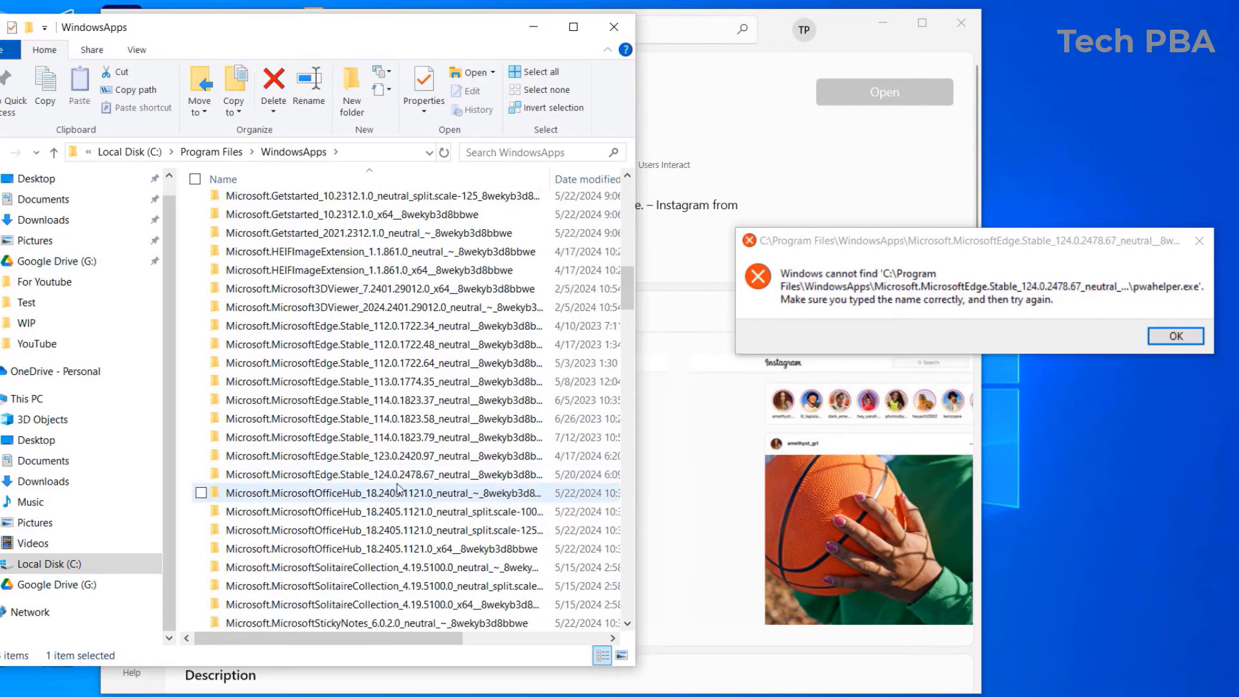
pyautogui.click(399, 478)
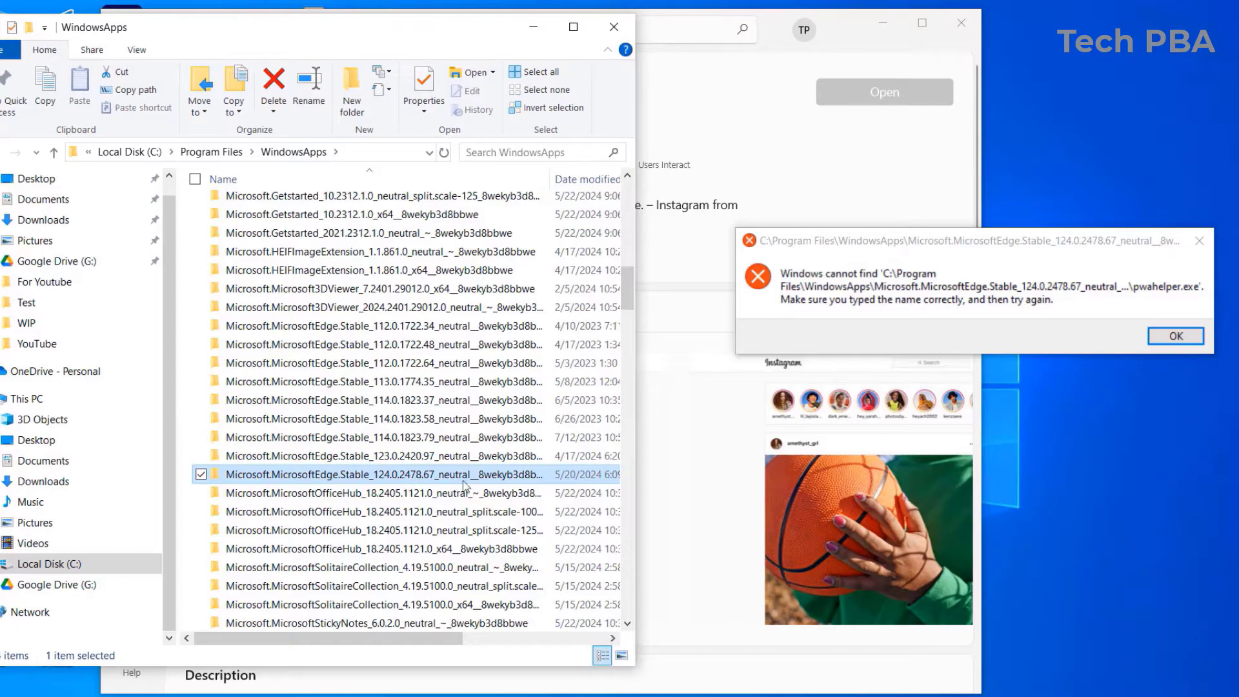
pyautogui.doubleClick(337, 479)
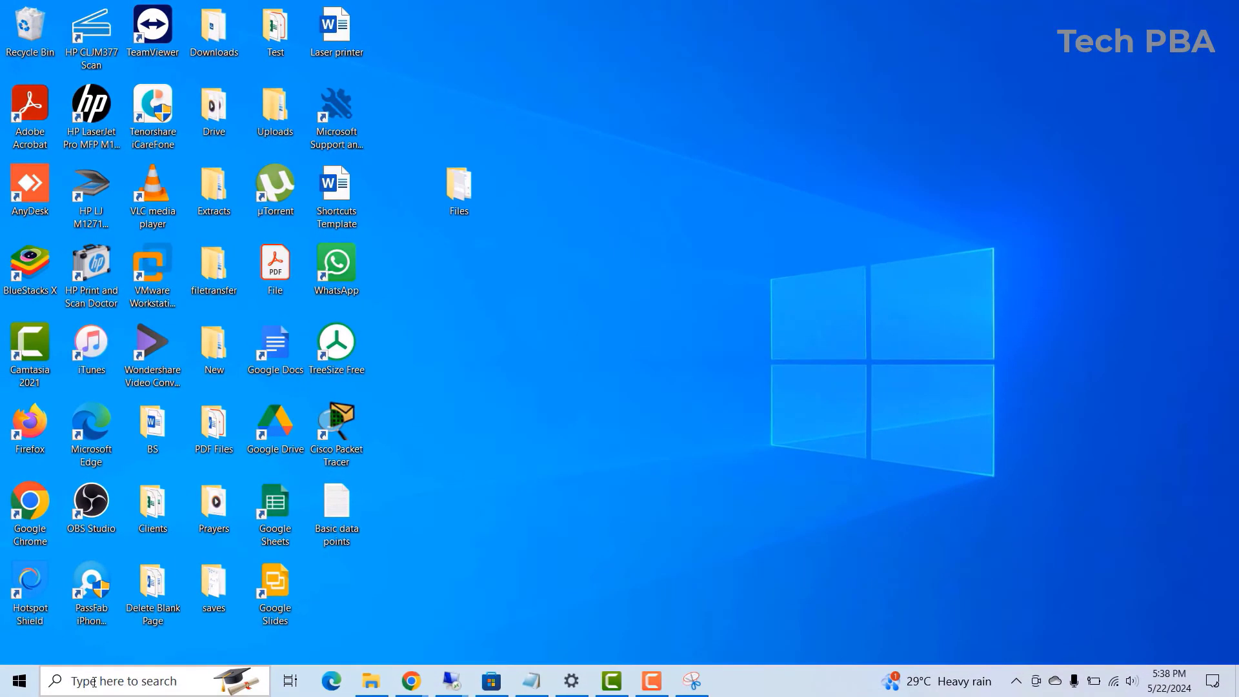
# Step: Open Control Panel by searching 'co' and show the installed programs list
pyautogui.click(93, 682)
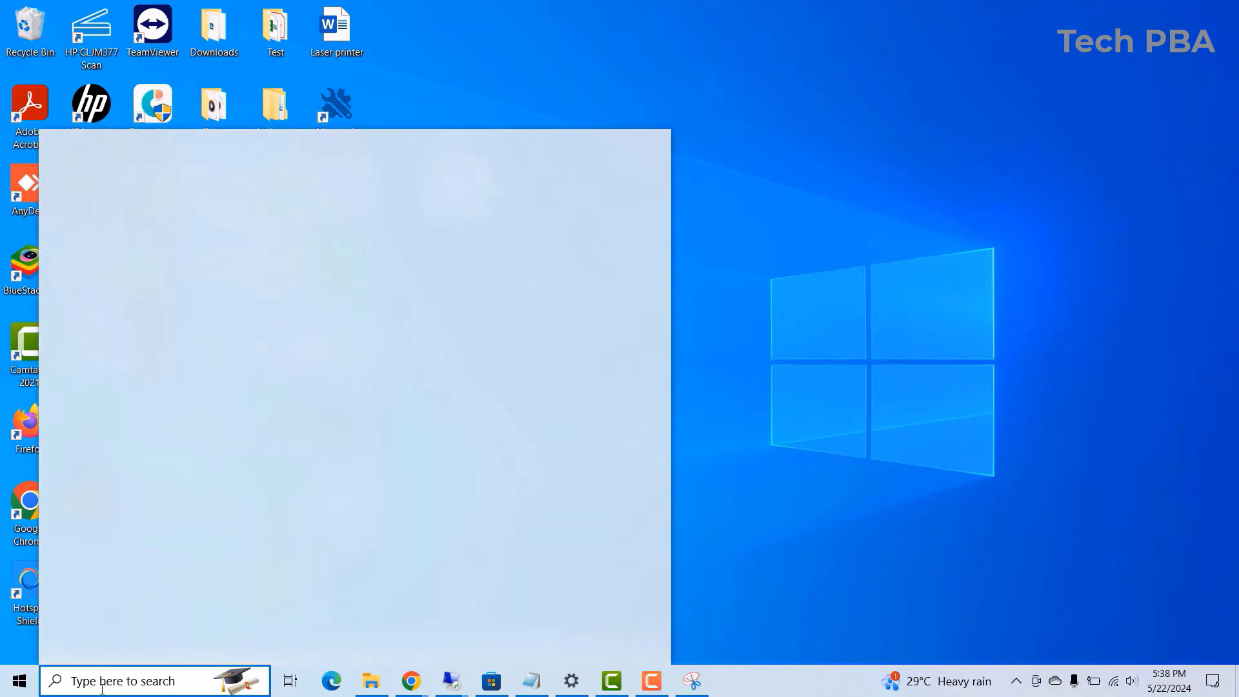
pyautogui.write('control')
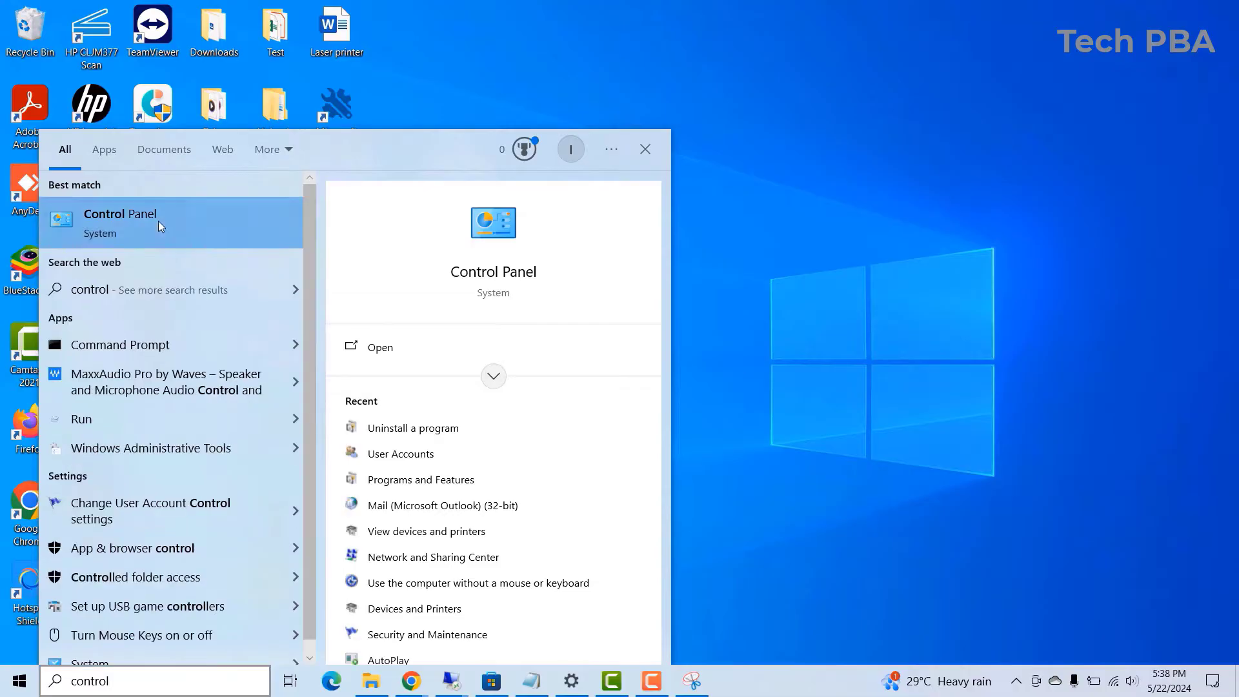
pyautogui.click(157, 220)
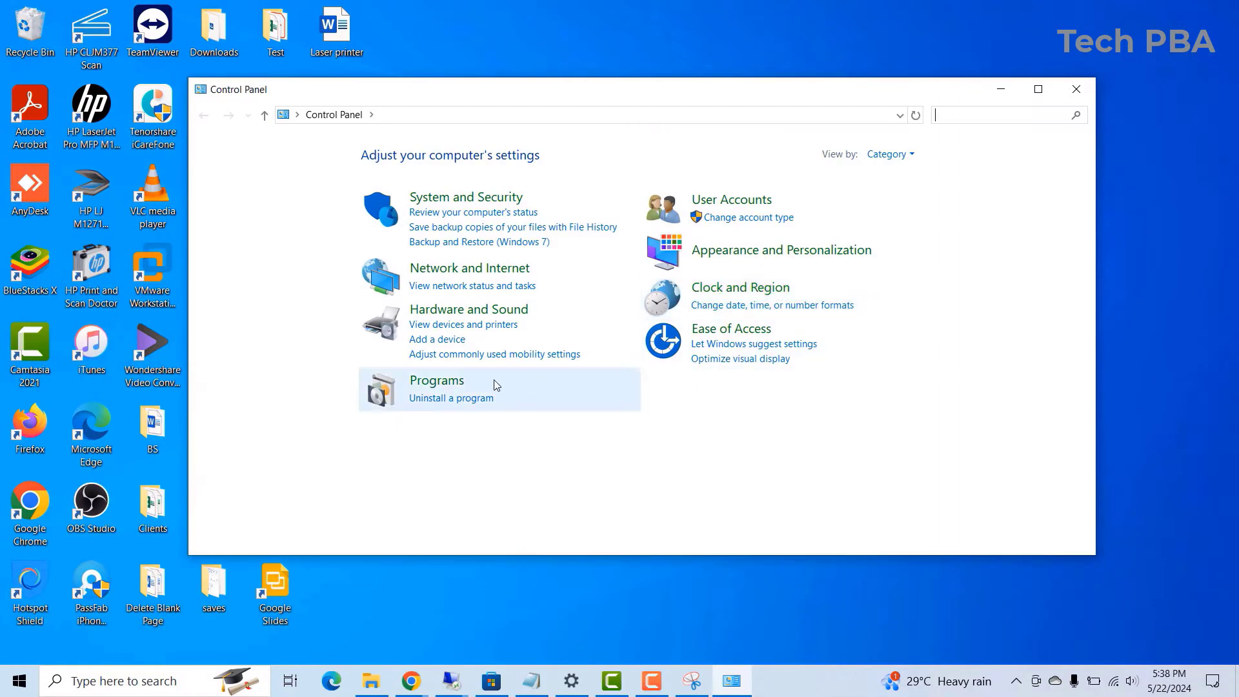
pyautogui.click(436, 400)
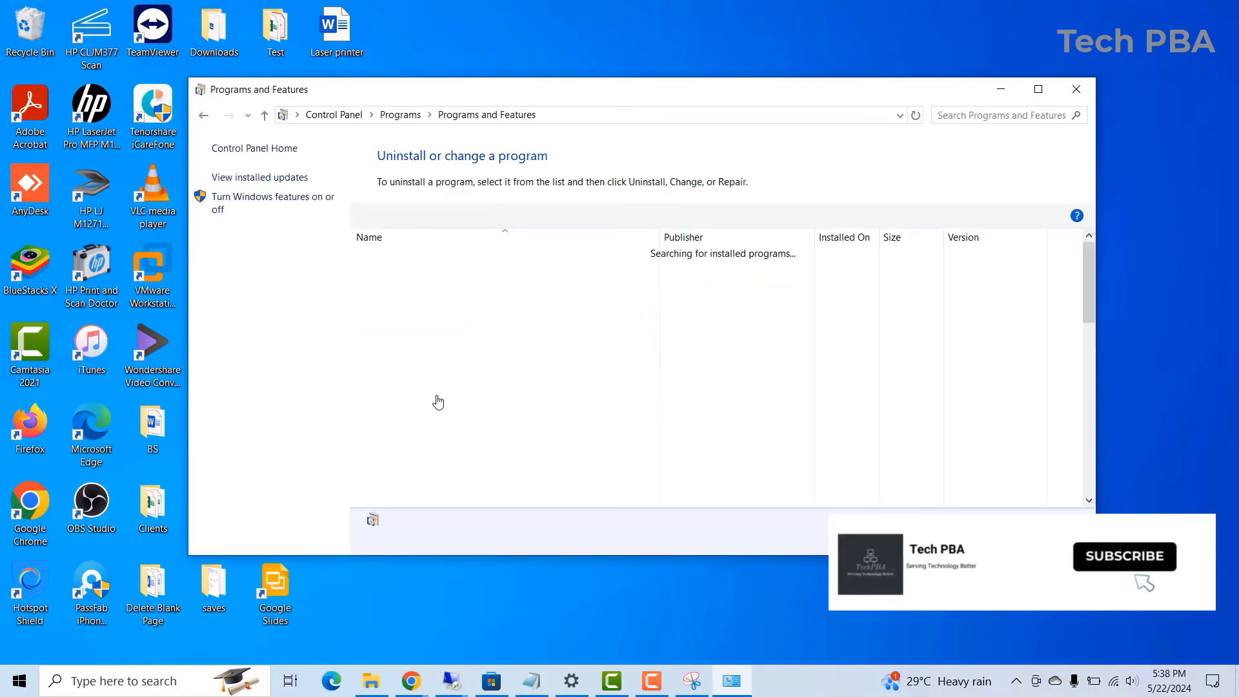
# Step: Start a Repair of Microsoft Edge via Change, then dismiss the pwahelper.exe error
pyautogui.click(462, 335)
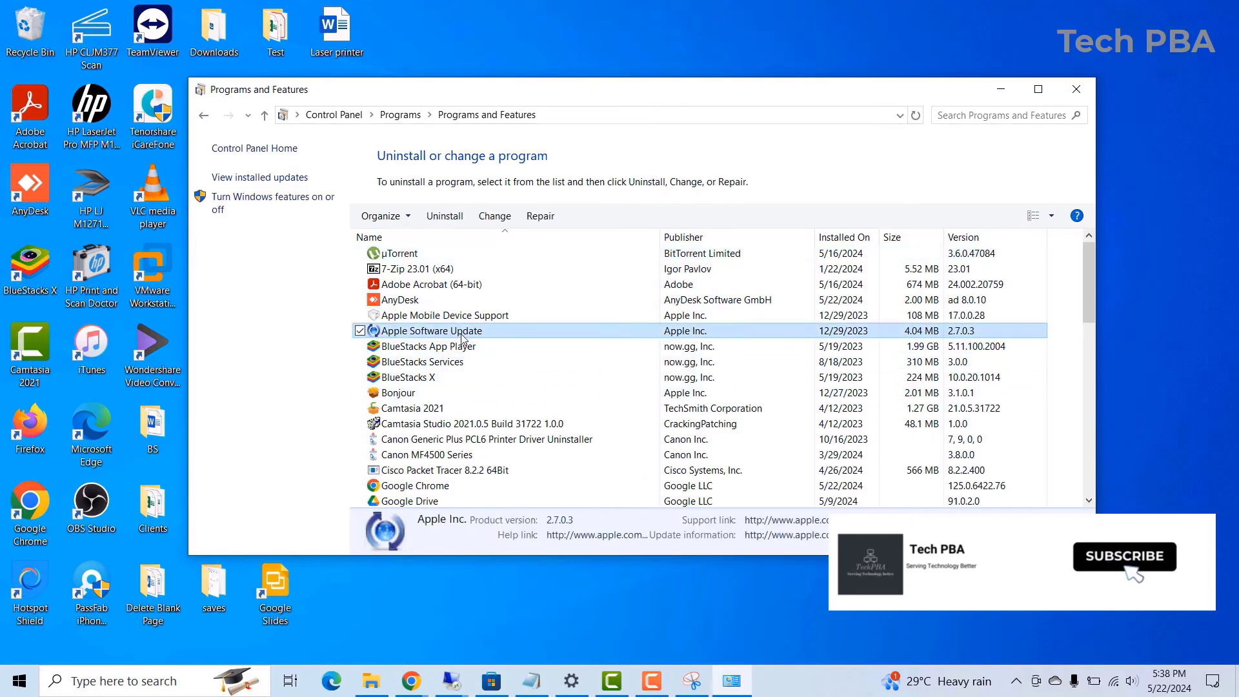
pyautogui.press('m')
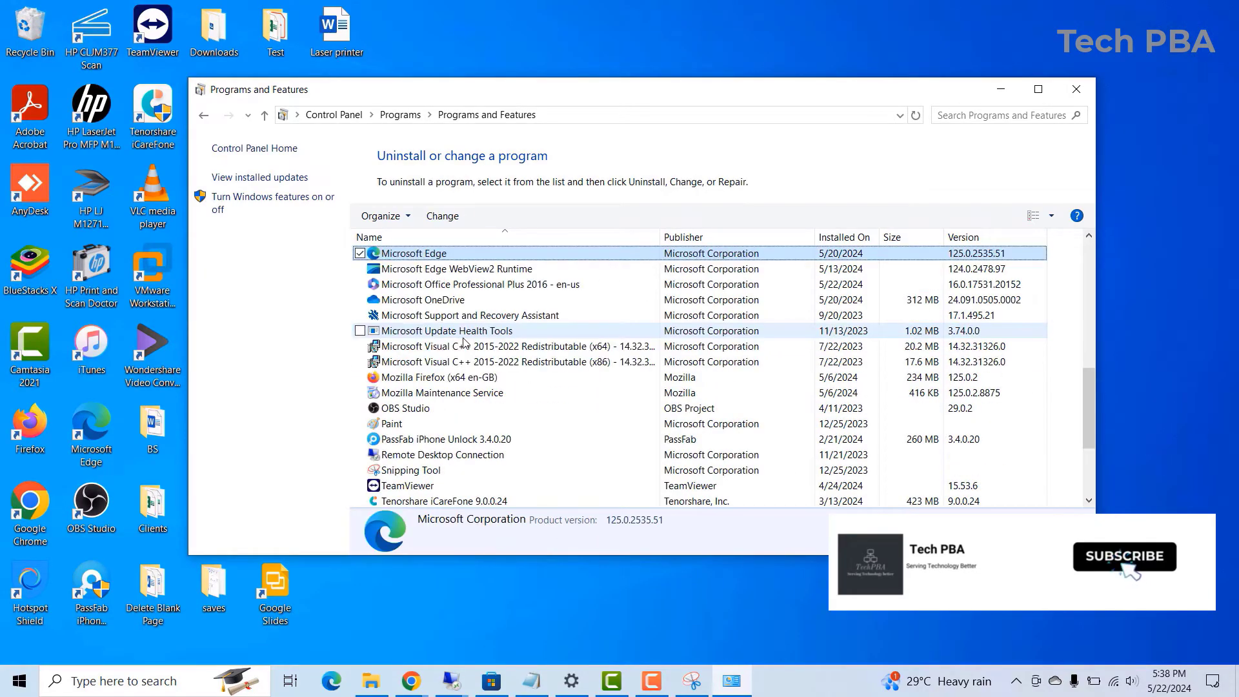
pyautogui.rightClick(440, 253)
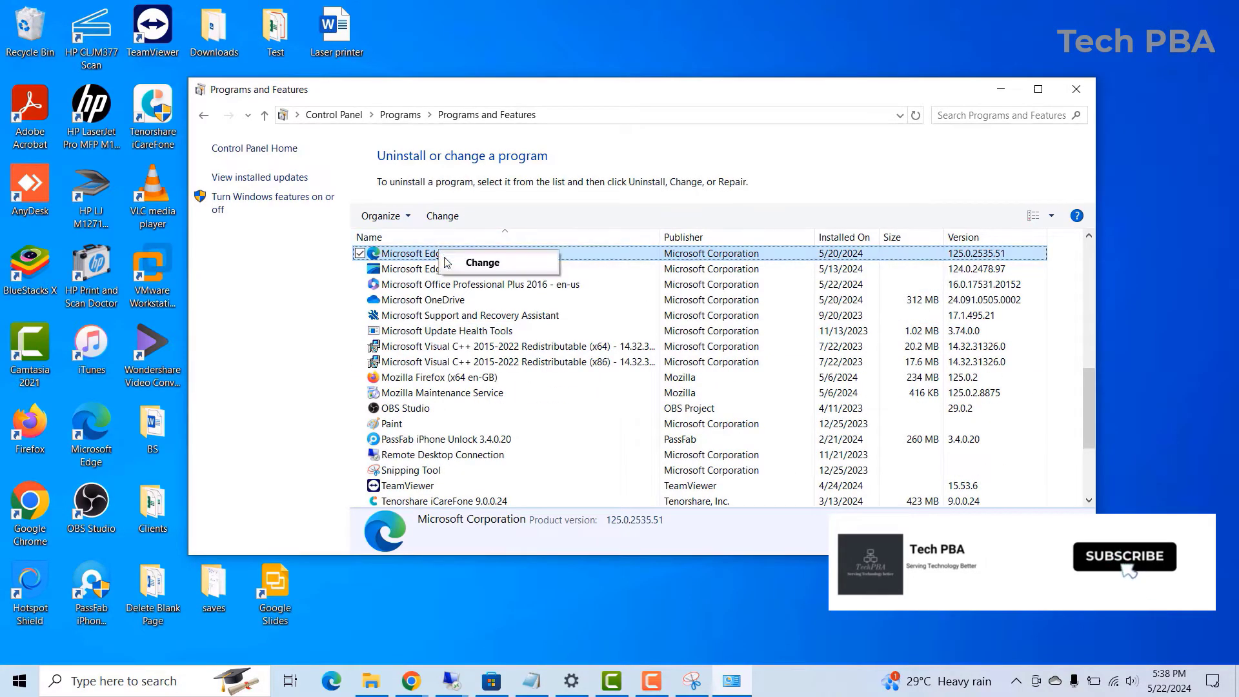
pyautogui.click(469, 265)
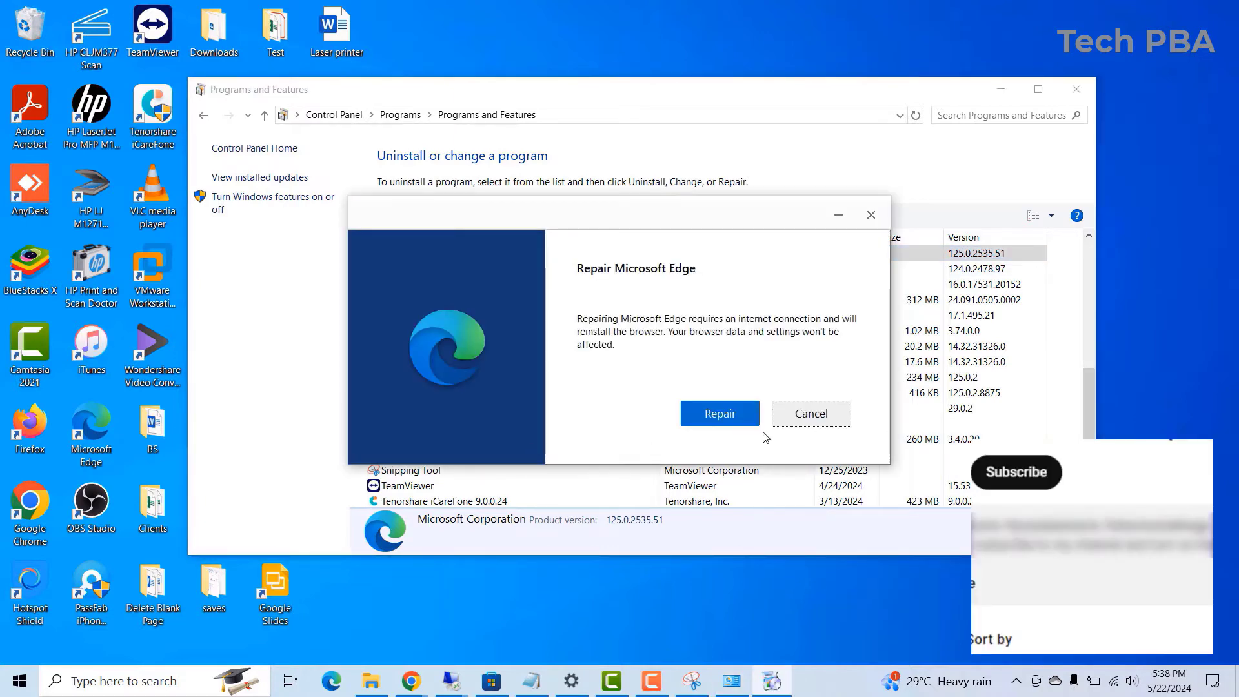
pyautogui.click(731, 420)
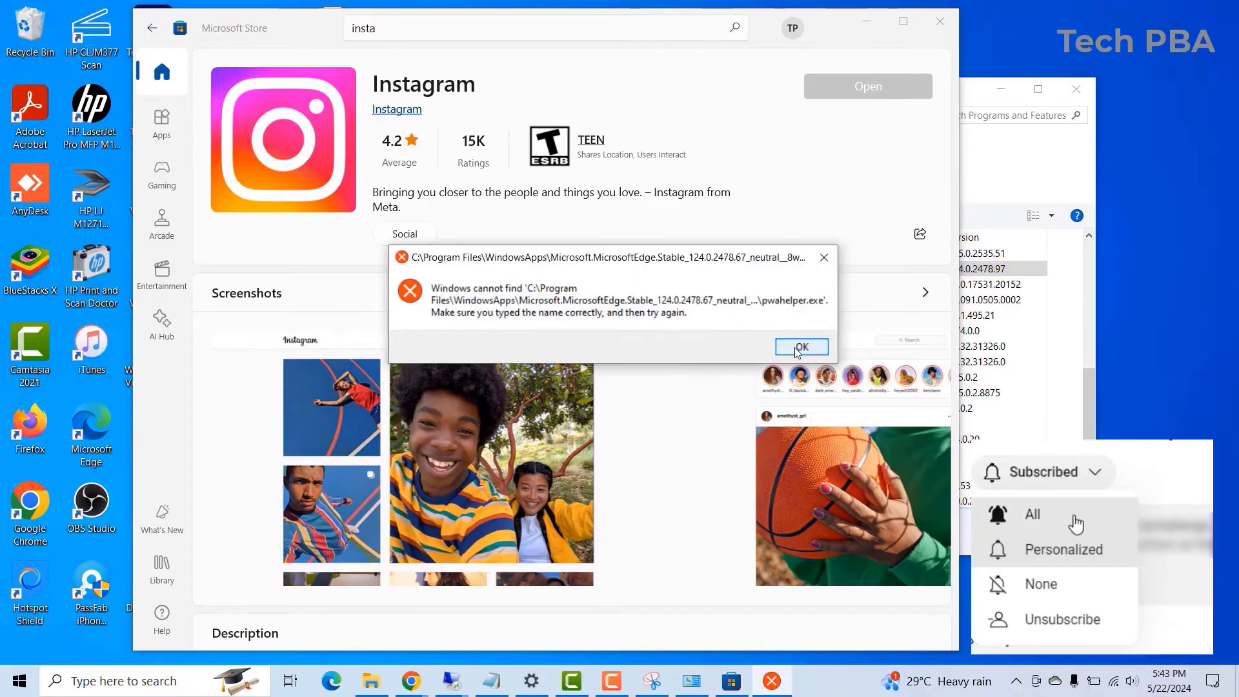
pyautogui.click(801, 348)
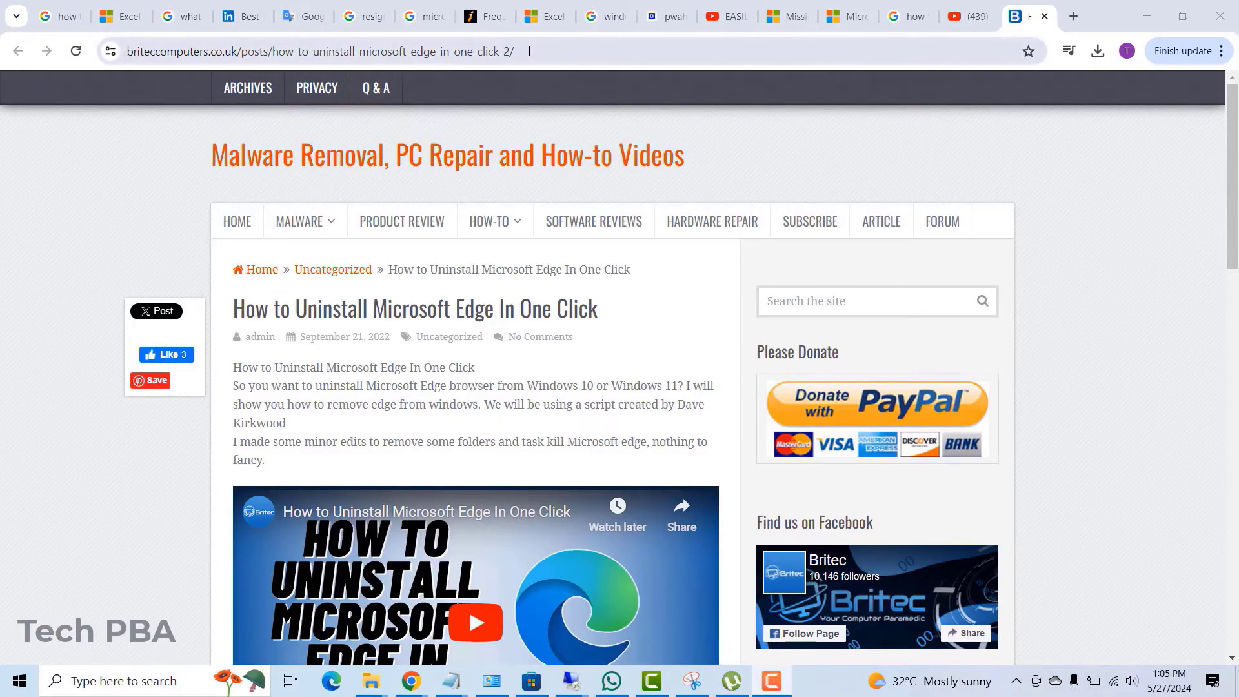
# Step: Select the Edge uninstall article's full web address in Chrome's address bar
pyautogui.click(572, 52)
pyautogui.click(573, 54)
pyautogui.moveTo(573, 54); pyautogui.dragTo(96, 65)
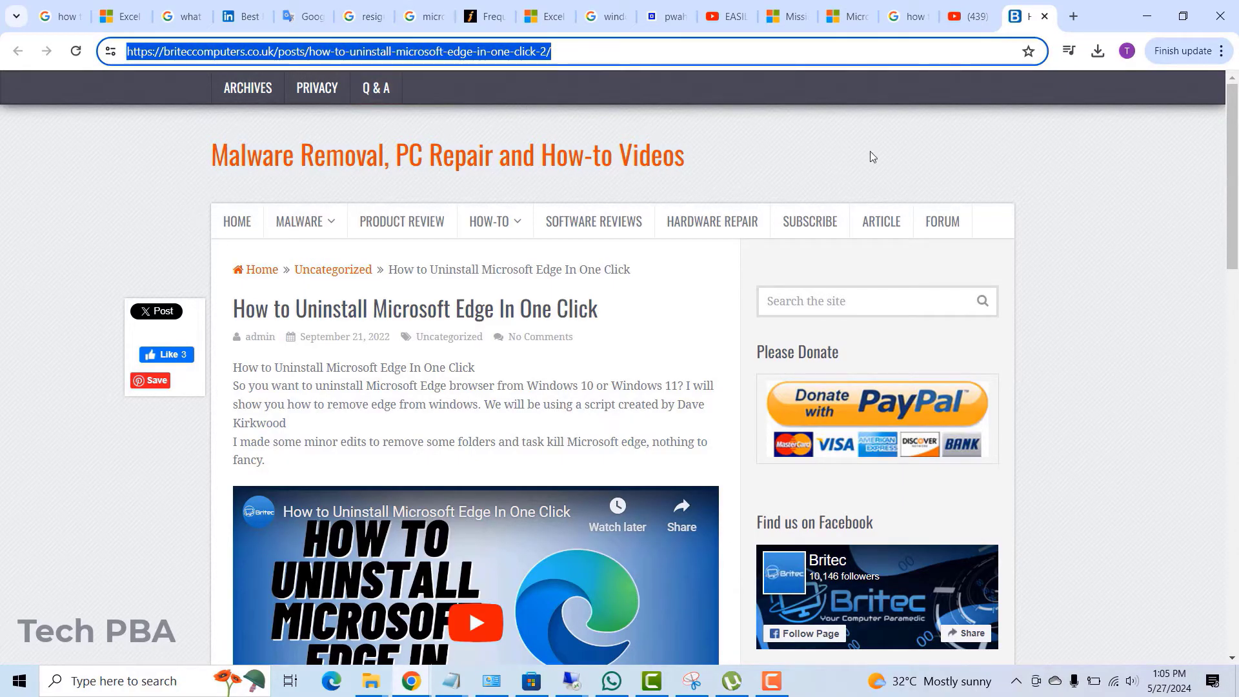
pyautogui.click(1096, 272)
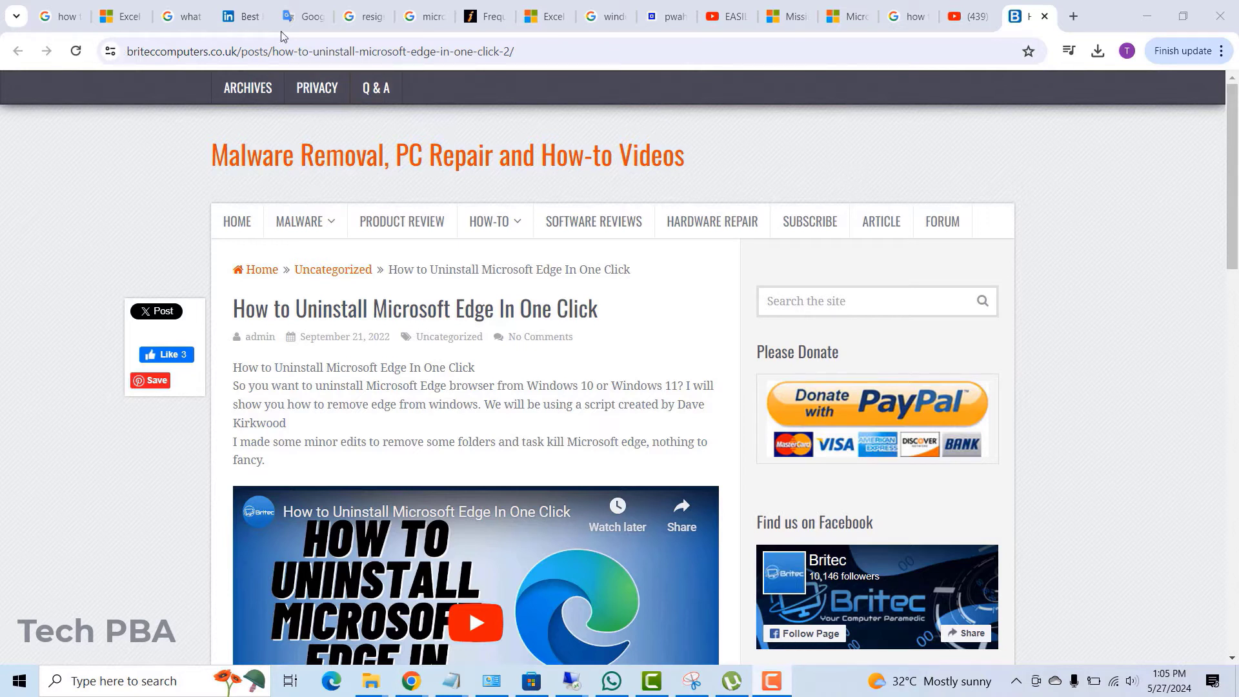
pyautogui.click(573, 56)
pyautogui.click(572, 56)
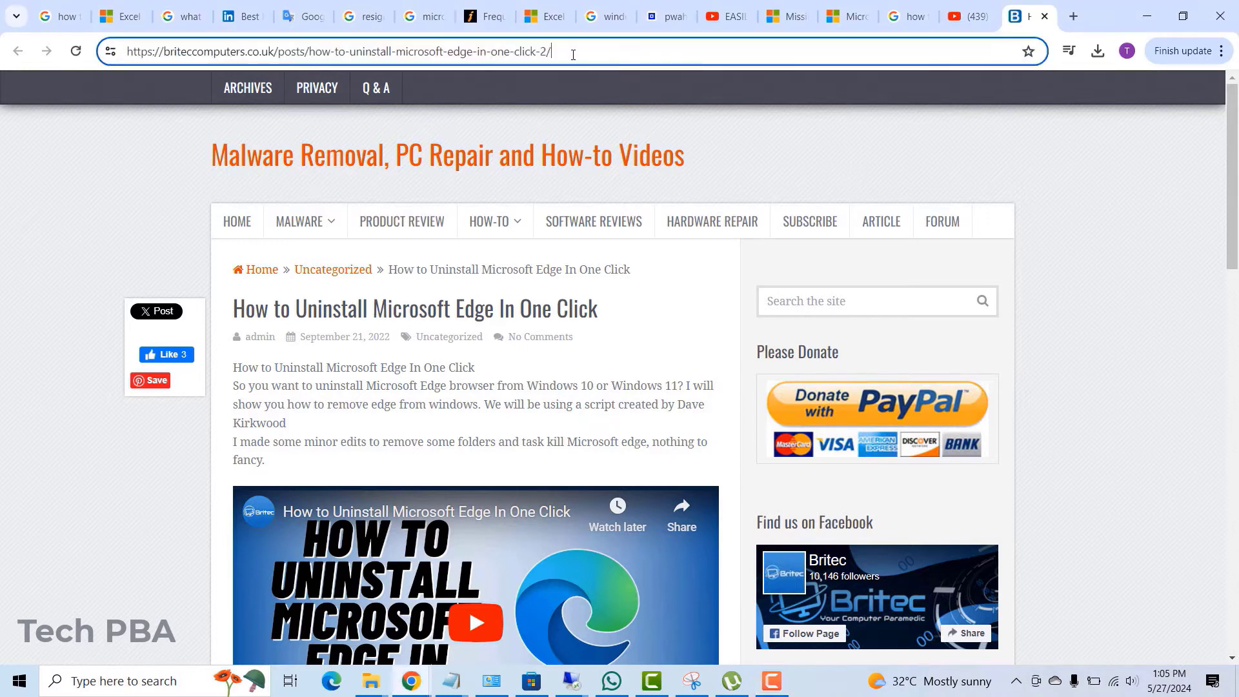
pyautogui.moveTo(572, 56); pyautogui.dragTo(106, 64)
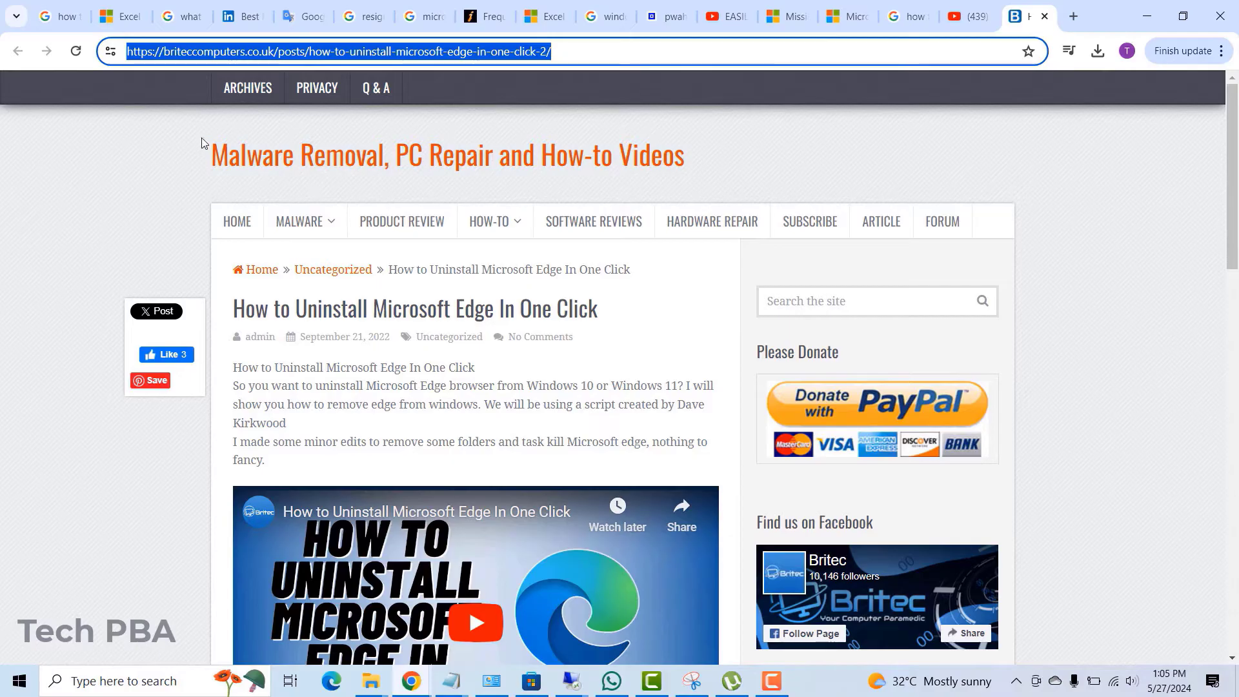
pyautogui.click(1076, 238)
# Step: Scroll the article down and show recent downloads with removeedge.7z finished
pyautogui.scroll(-2, 1076, 239)
pyautogui.scroll(-5, 1076, 240)
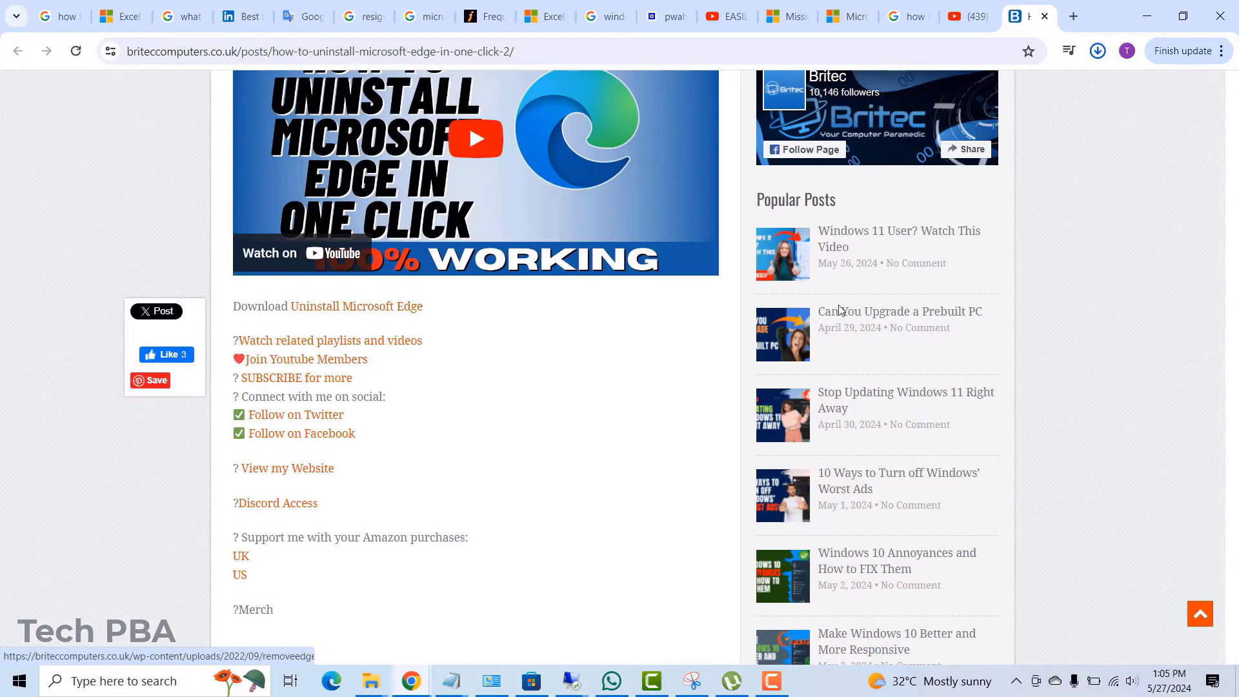
pyautogui.click(1097, 50)
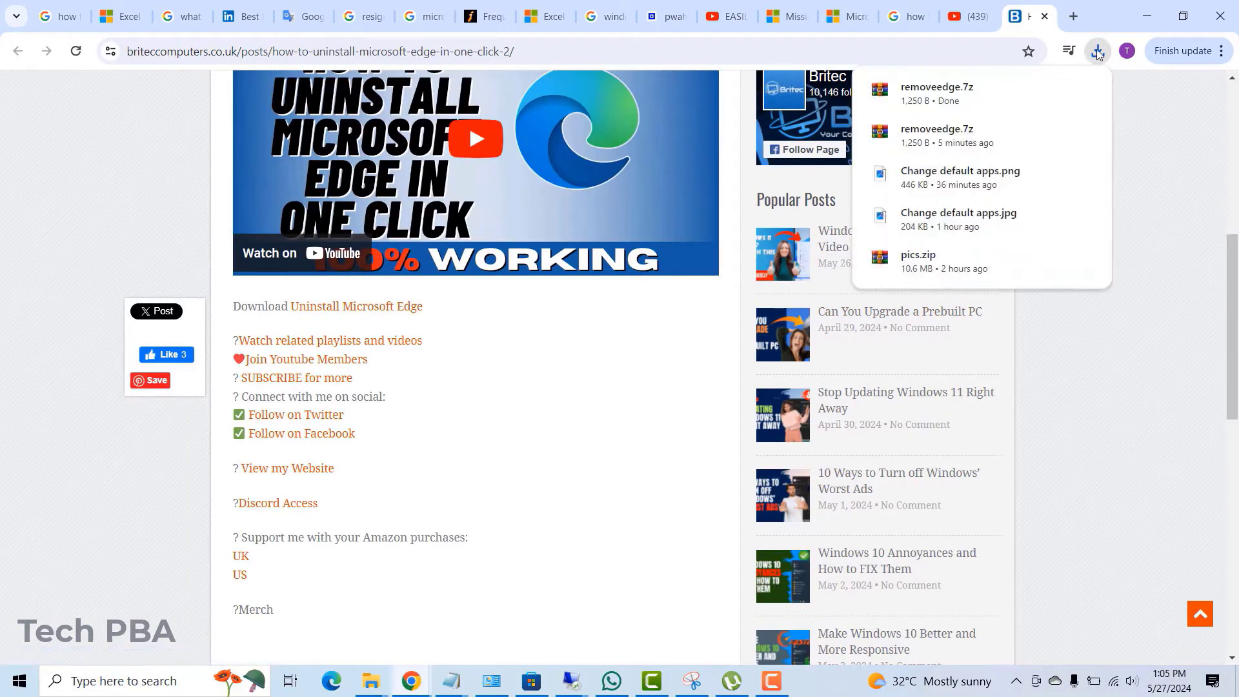
# Step: Show removeedge.7z in the Downloads folder and start 7-Zip's Extract files
pyautogui.moveTo(1059, 91)
pyautogui.click(1056, 89)
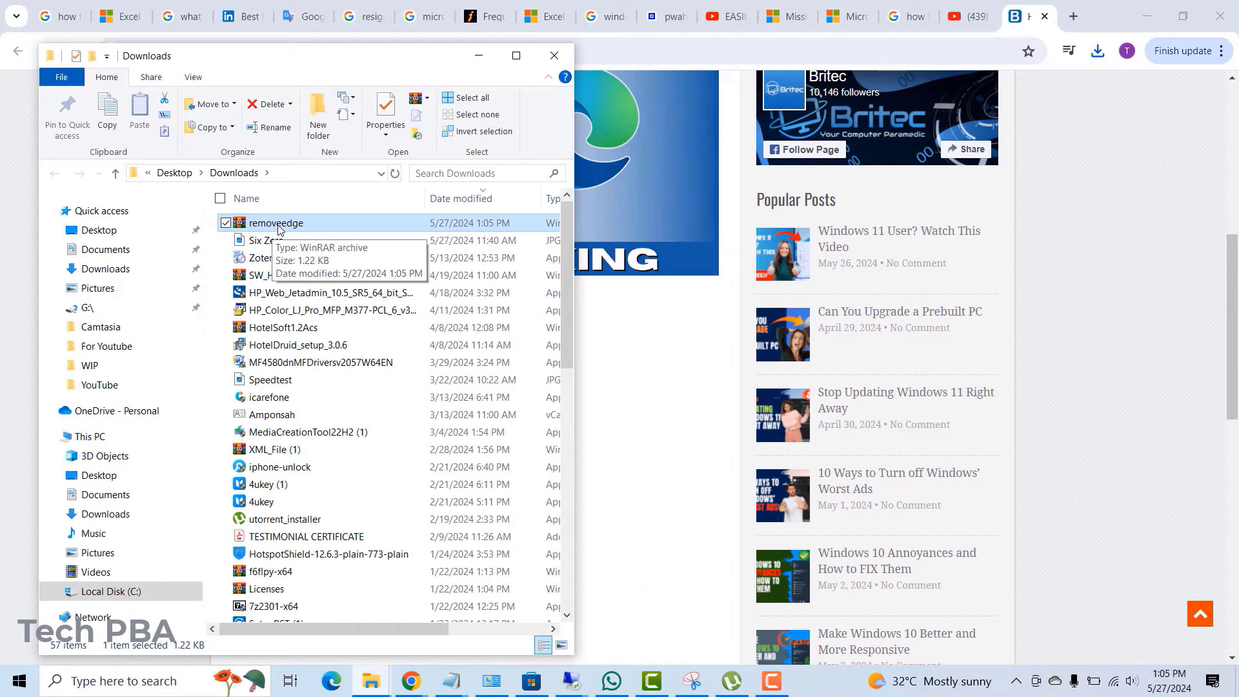
pyautogui.rightClick(275, 224)
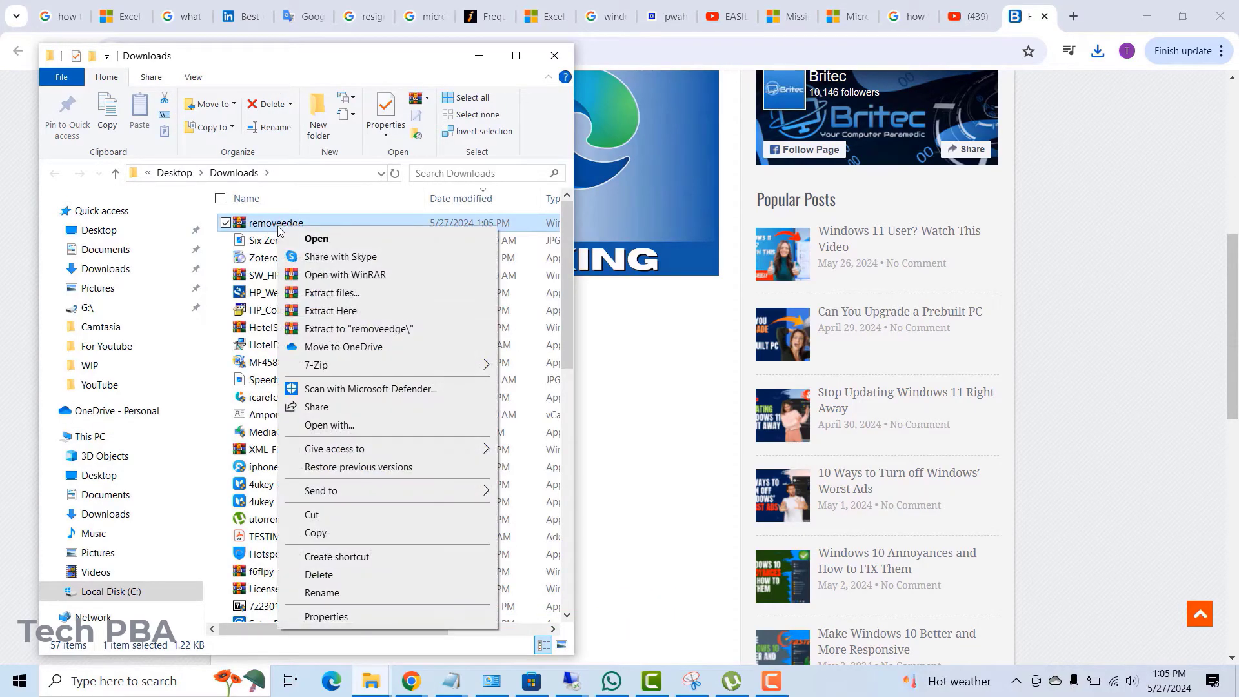
pyautogui.moveTo(473, 368)
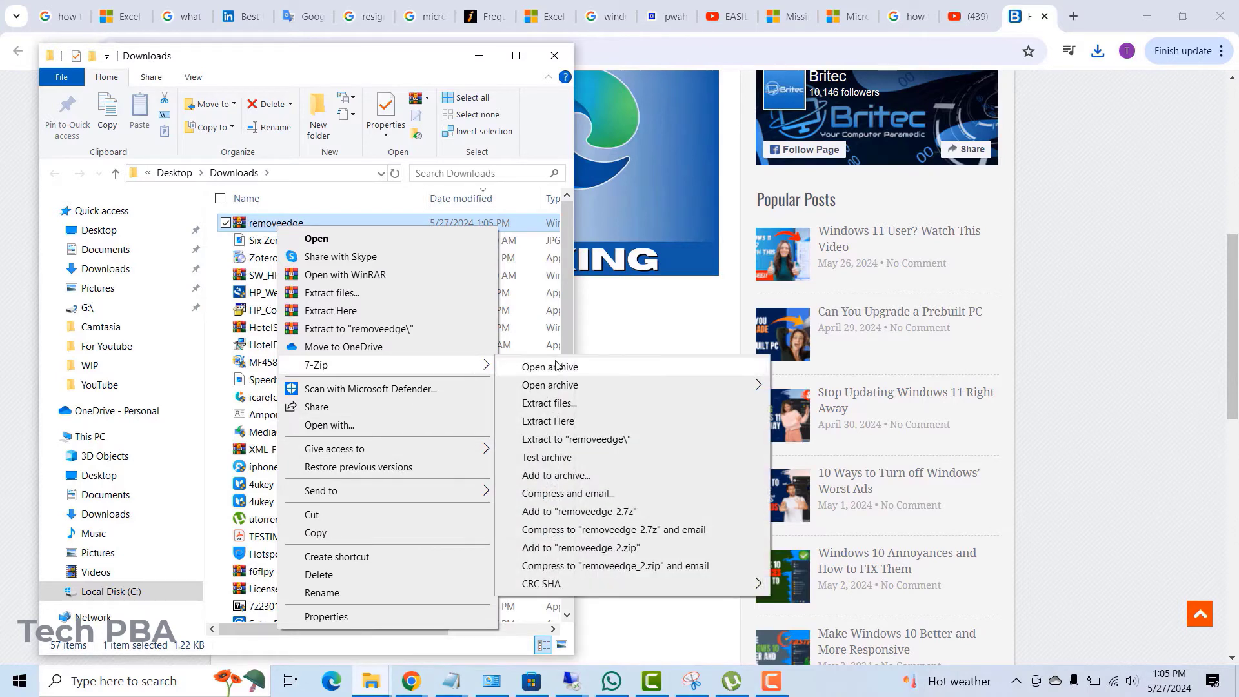
pyautogui.click(567, 403)
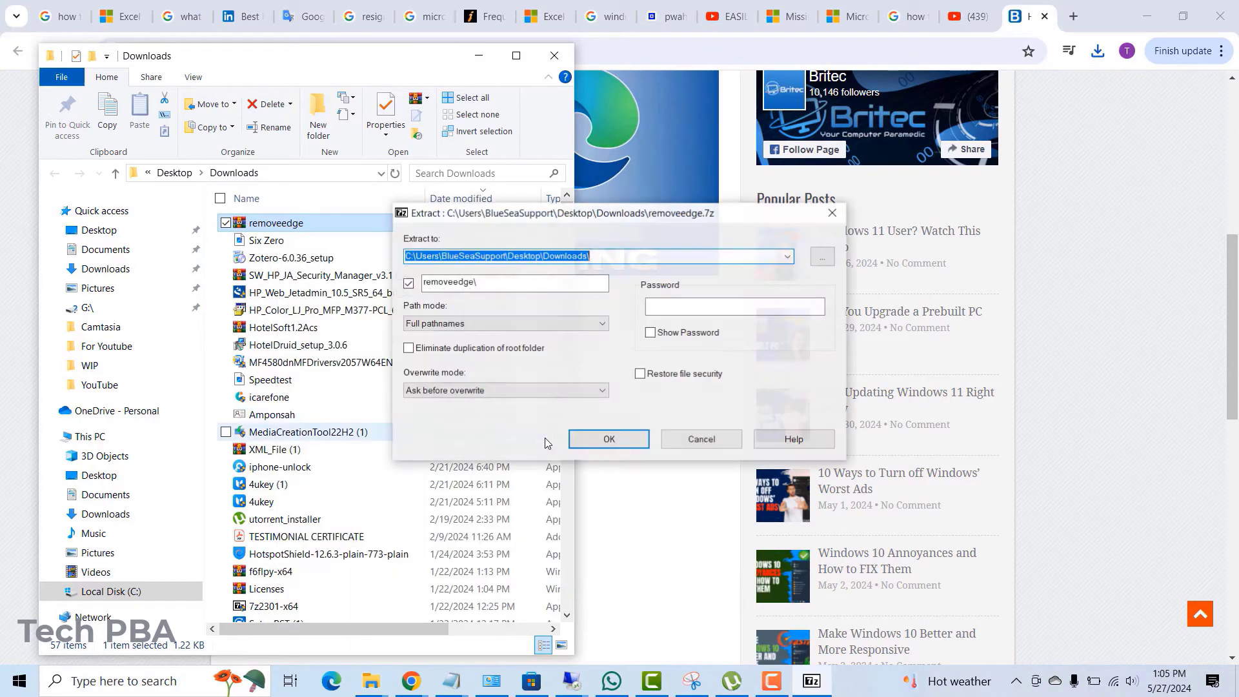
# Step: Set Desktop\filetransfer as the extraction destination and extract the archive
pyautogui.click(823, 256)
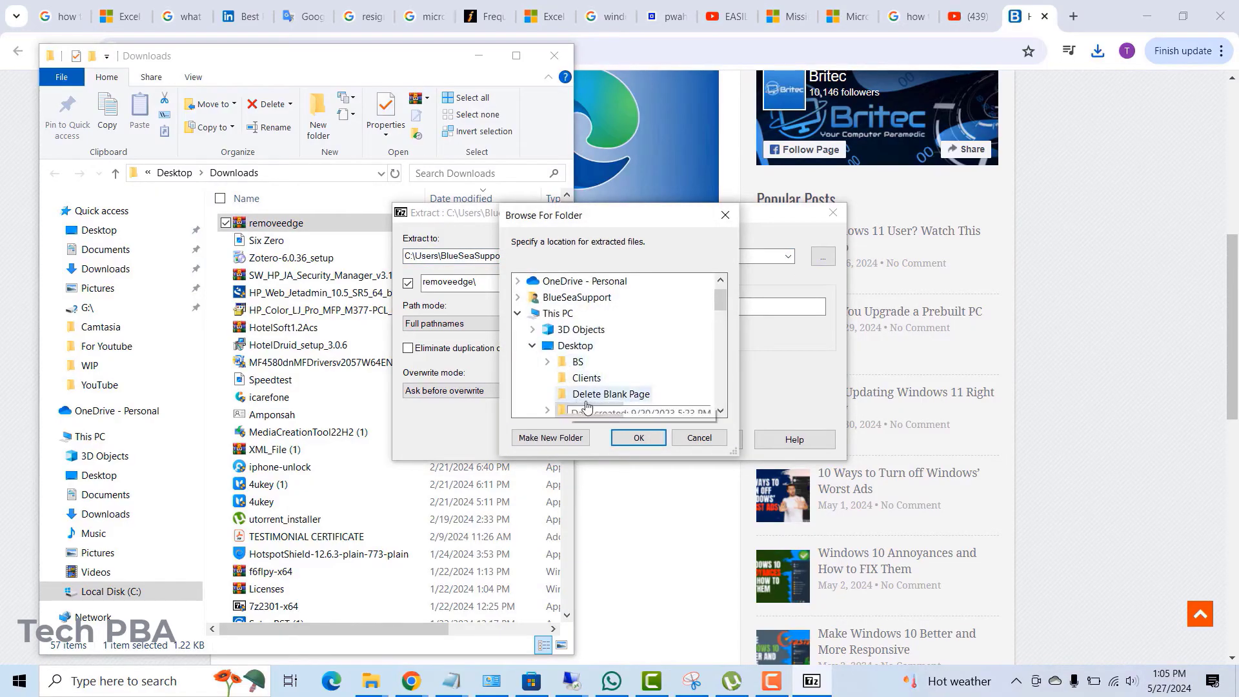
pyautogui.scroll(-3, 722, 418)
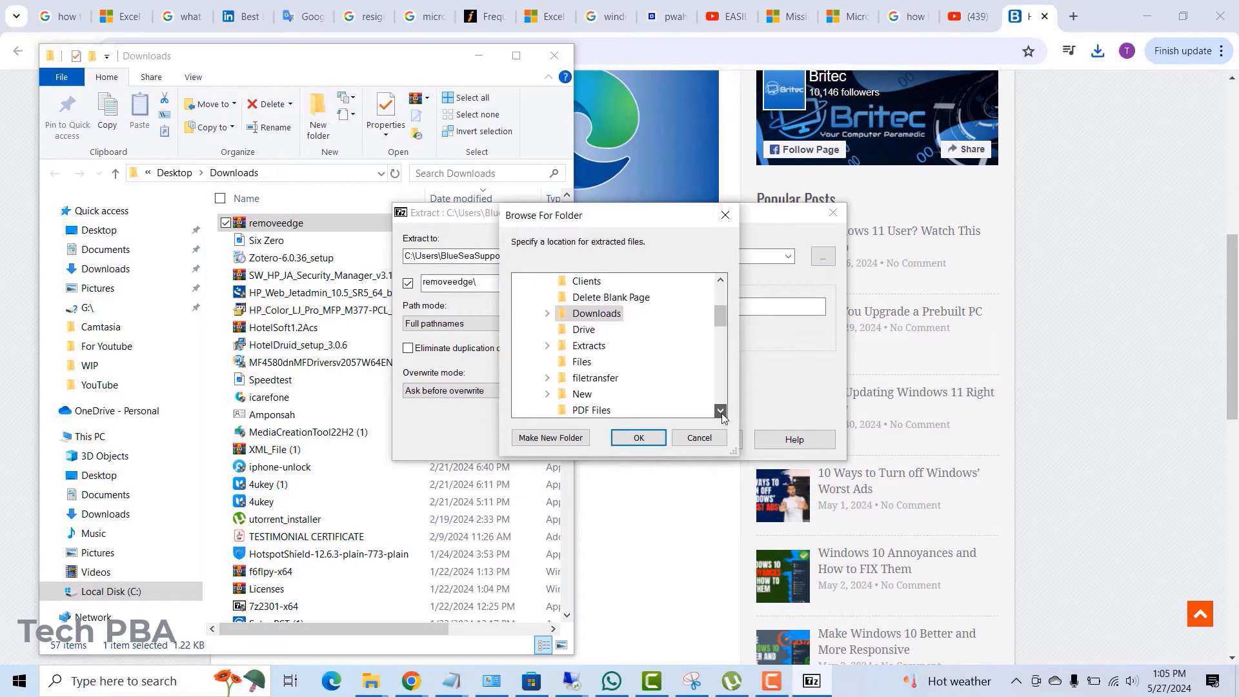
pyautogui.click(584, 363)
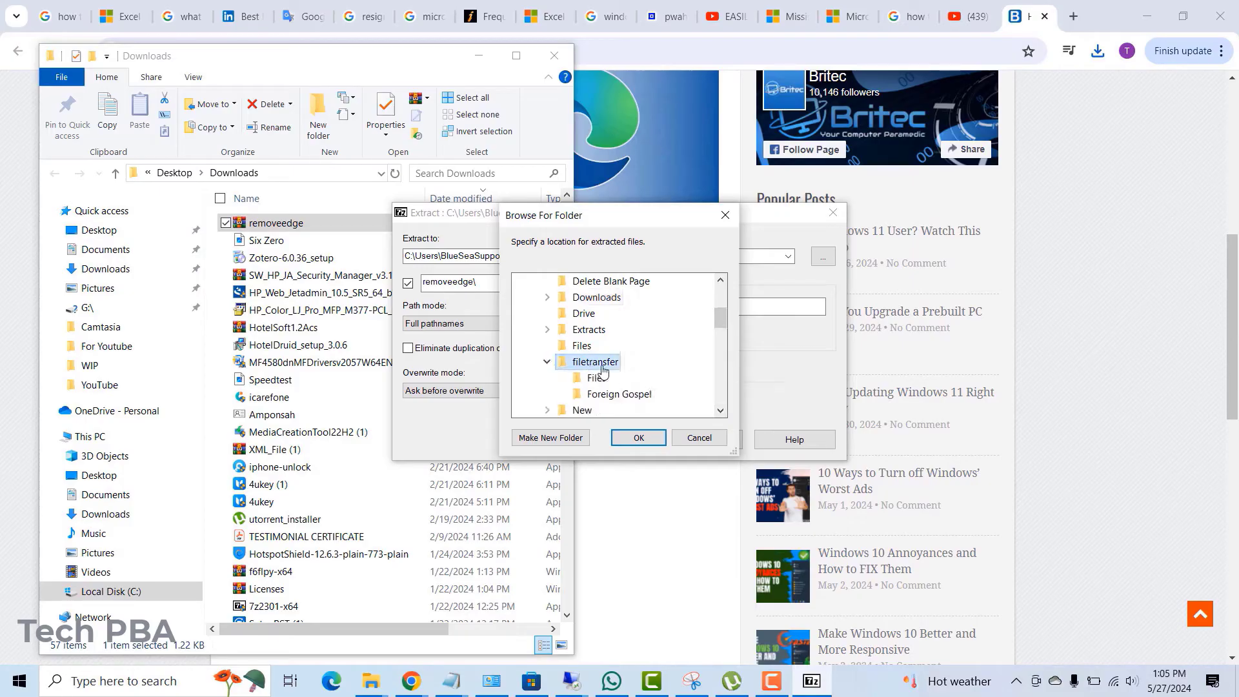
pyautogui.click(638, 438)
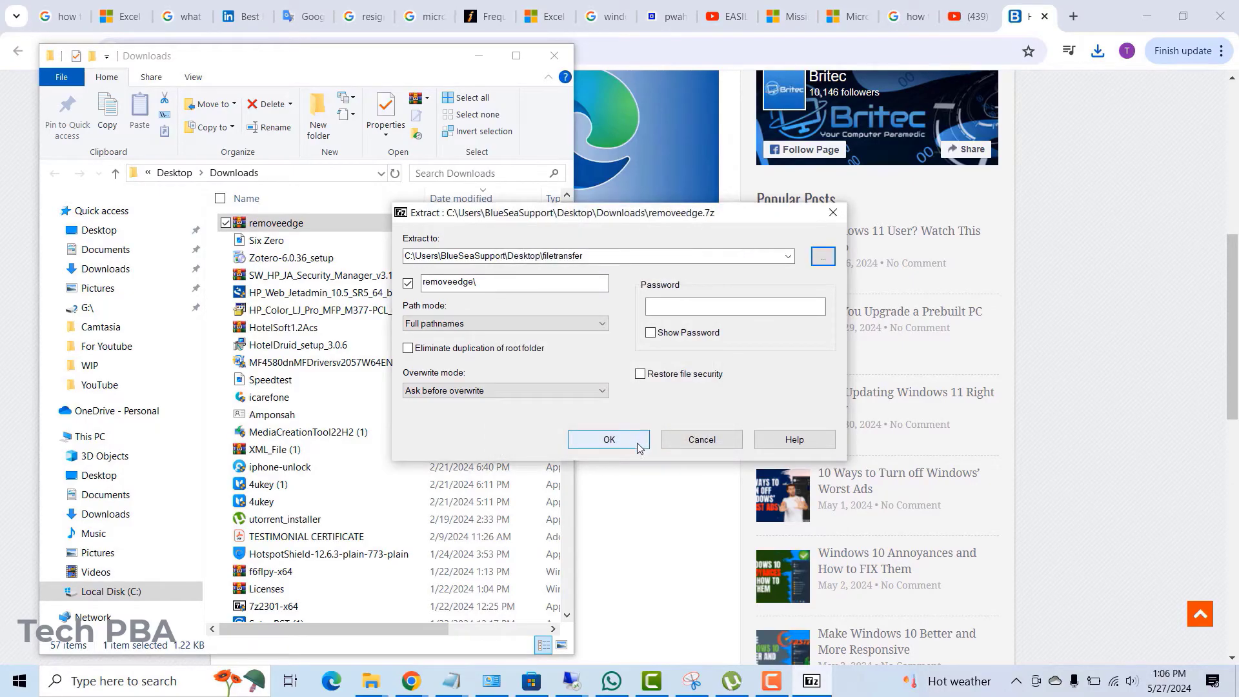
pyautogui.click(606, 444)
# Step: In a new File Explorer window, open Desktop\filetransfer\removeedge and select the removeedge script
pyautogui.click(613, 450)
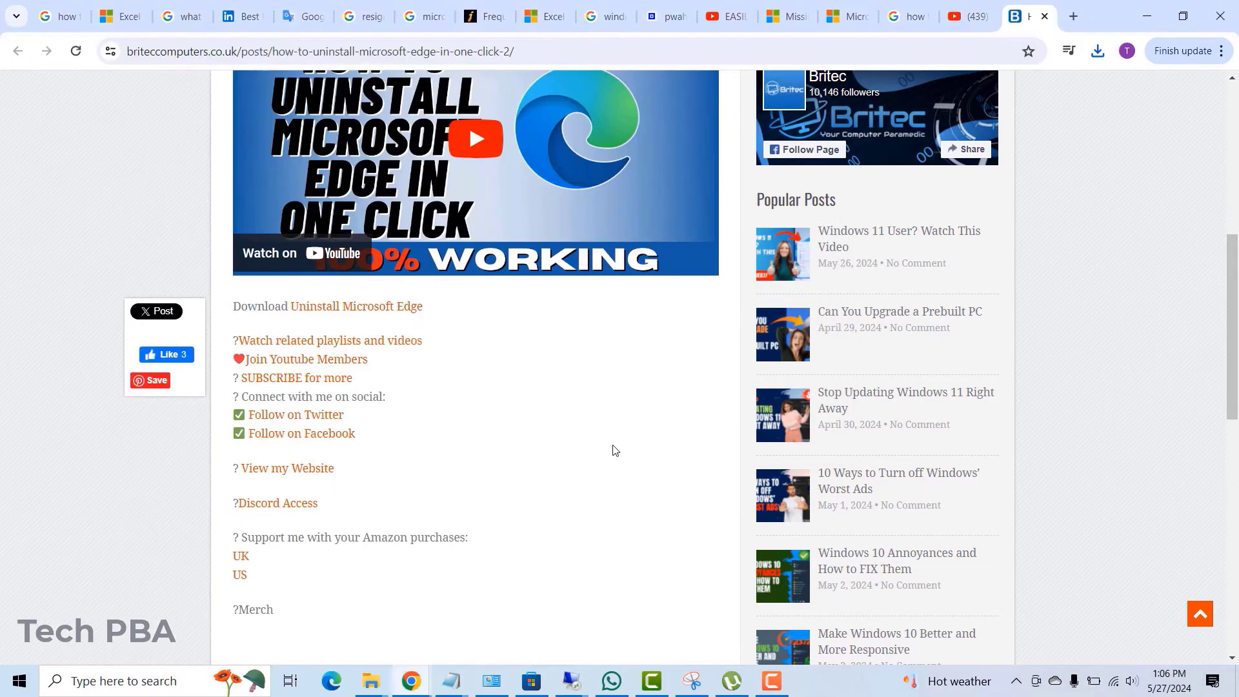
pyautogui.rightClick(371, 681)
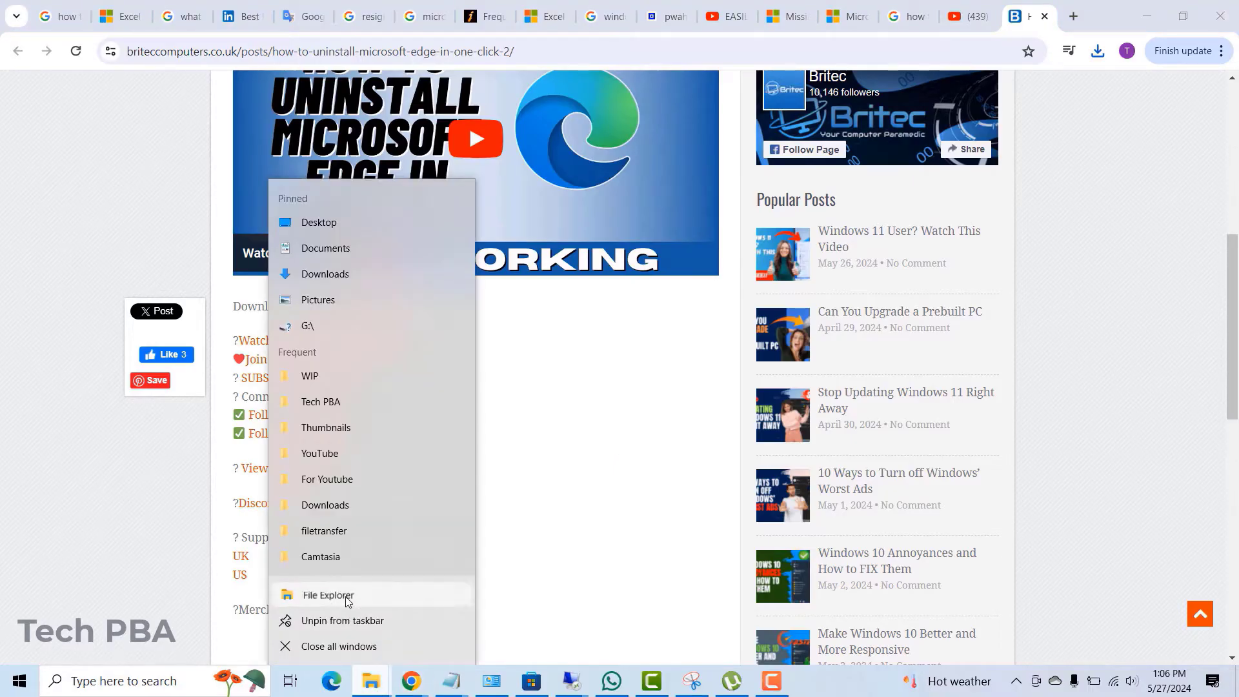
pyautogui.click(352, 601)
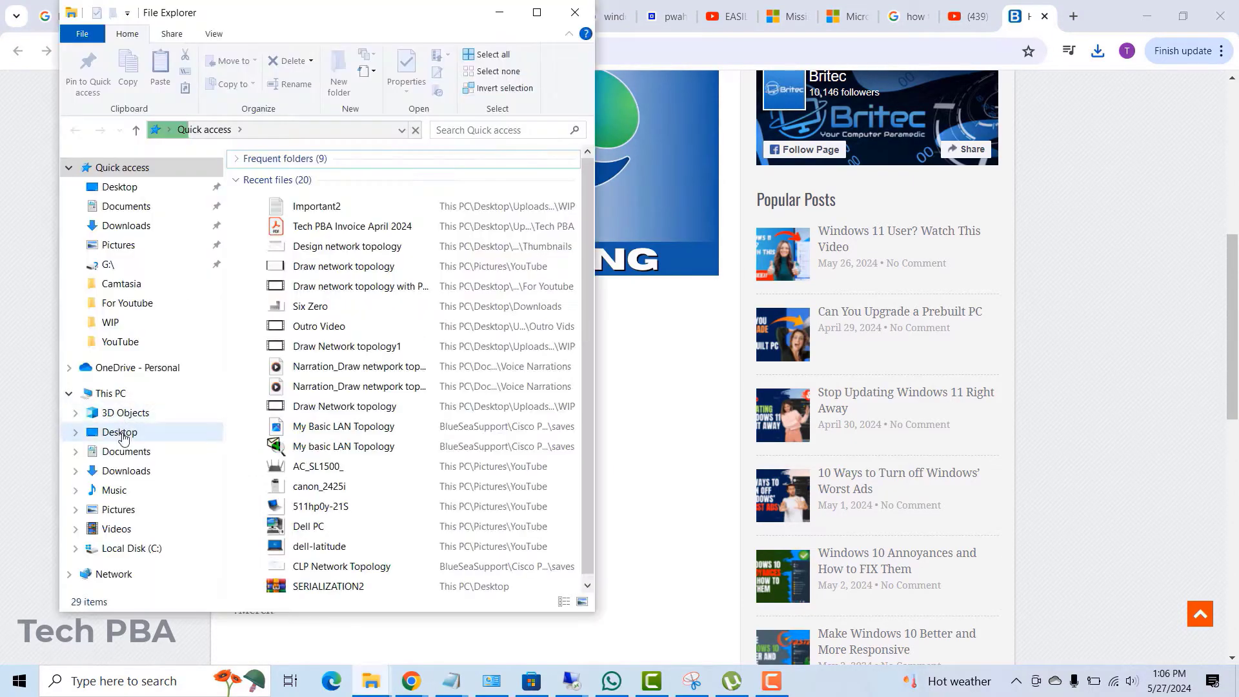
pyautogui.click(120, 431)
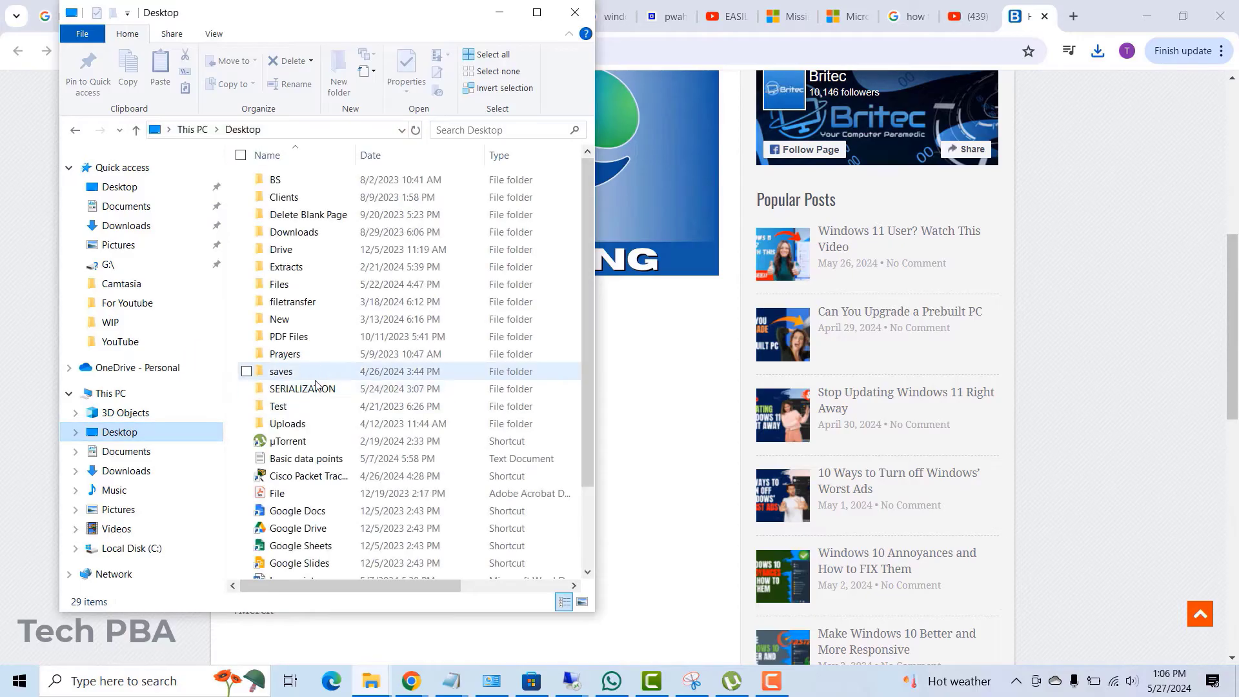
pyautogui.click(292, 304)
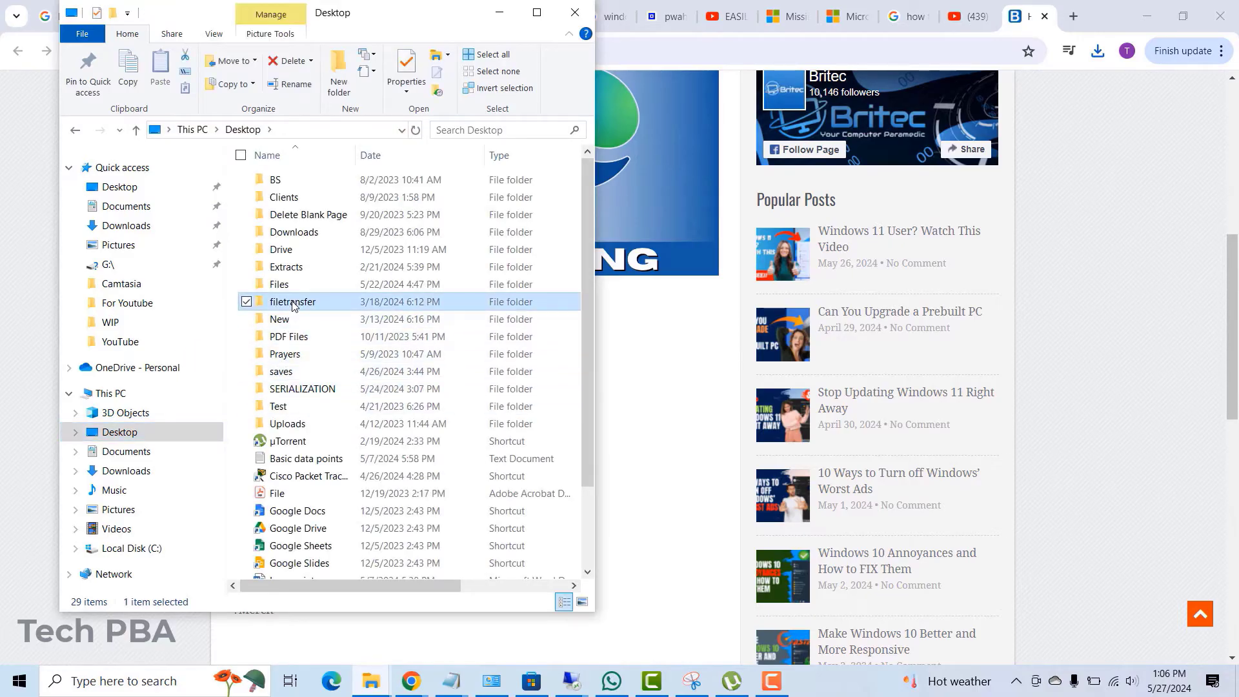
pyautogui.doubleClick(293, 304)
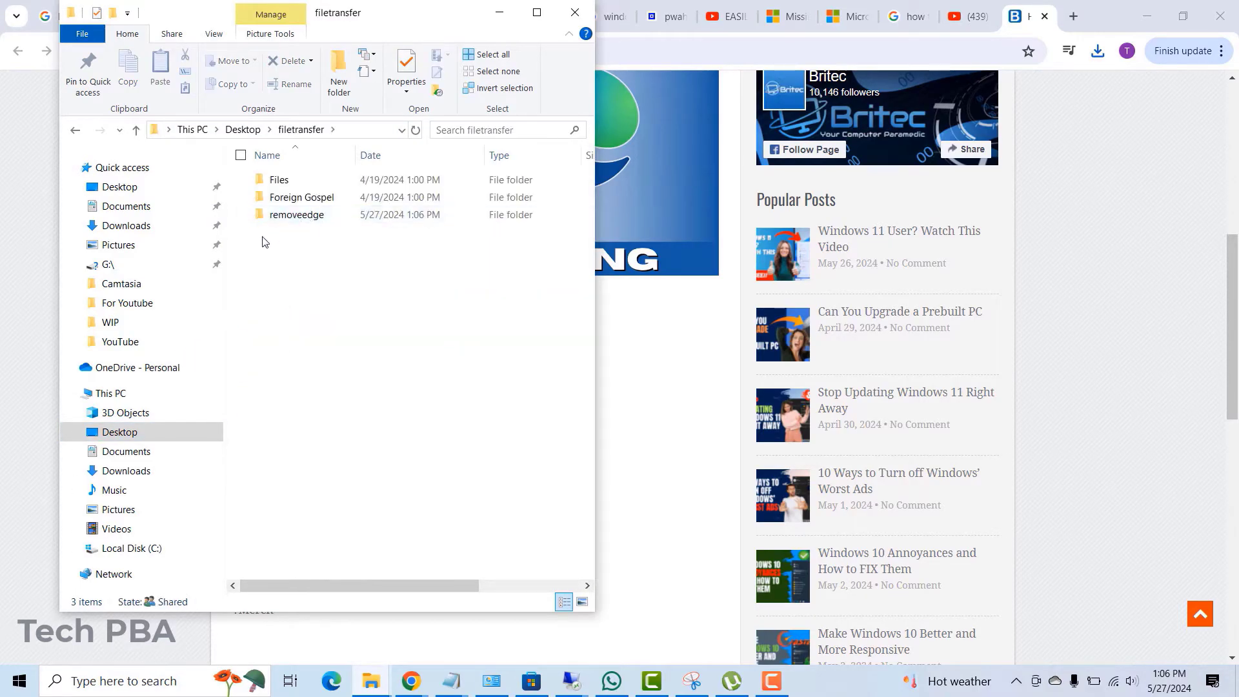
pyautogui.click(299, 222)
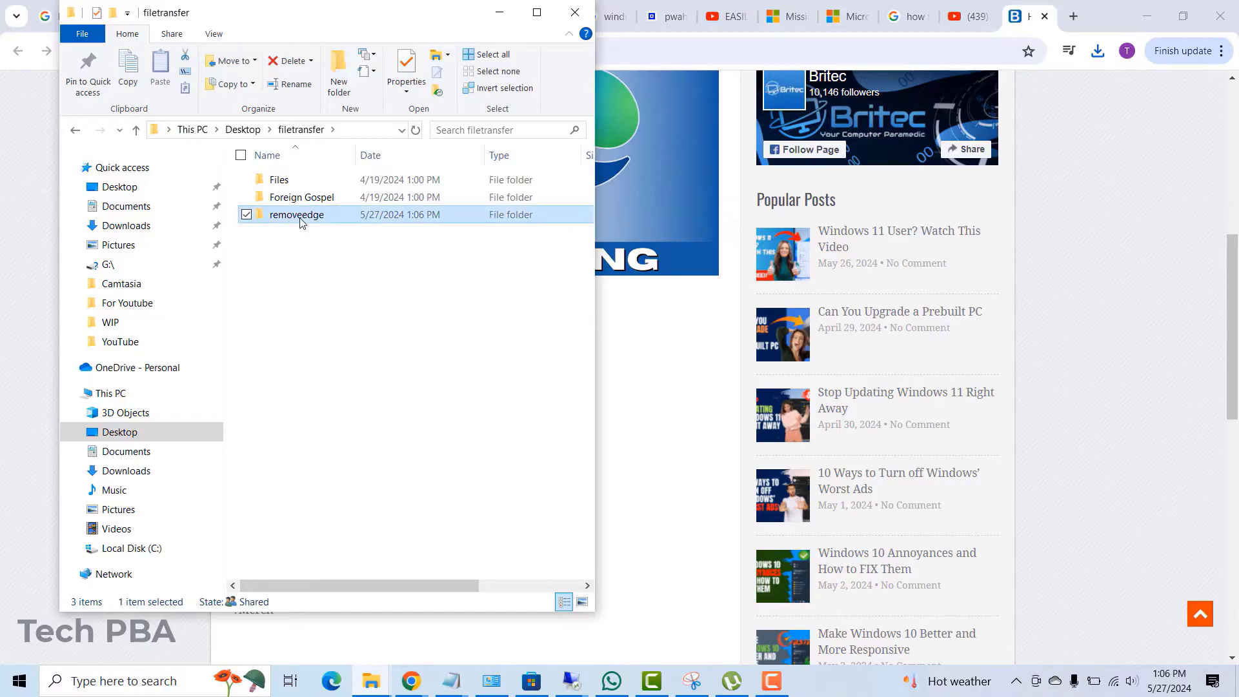
pyautogui.doubleClick(304, 219)
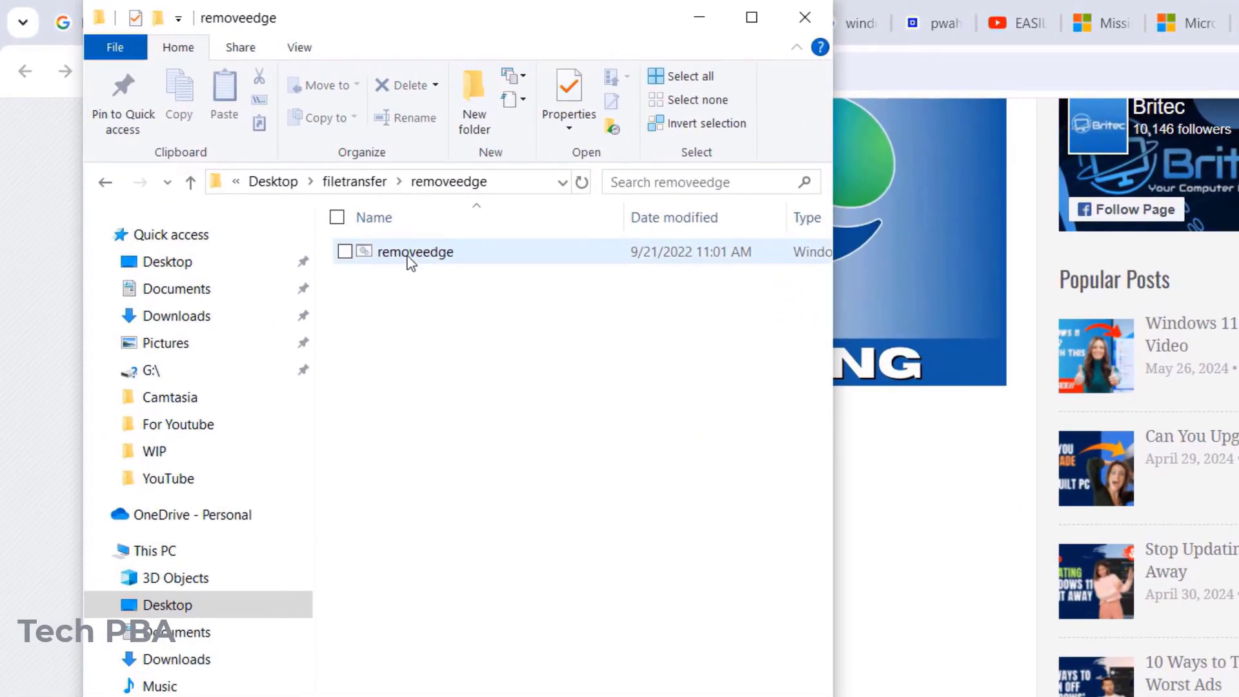
pyautogui.click(413, 253)
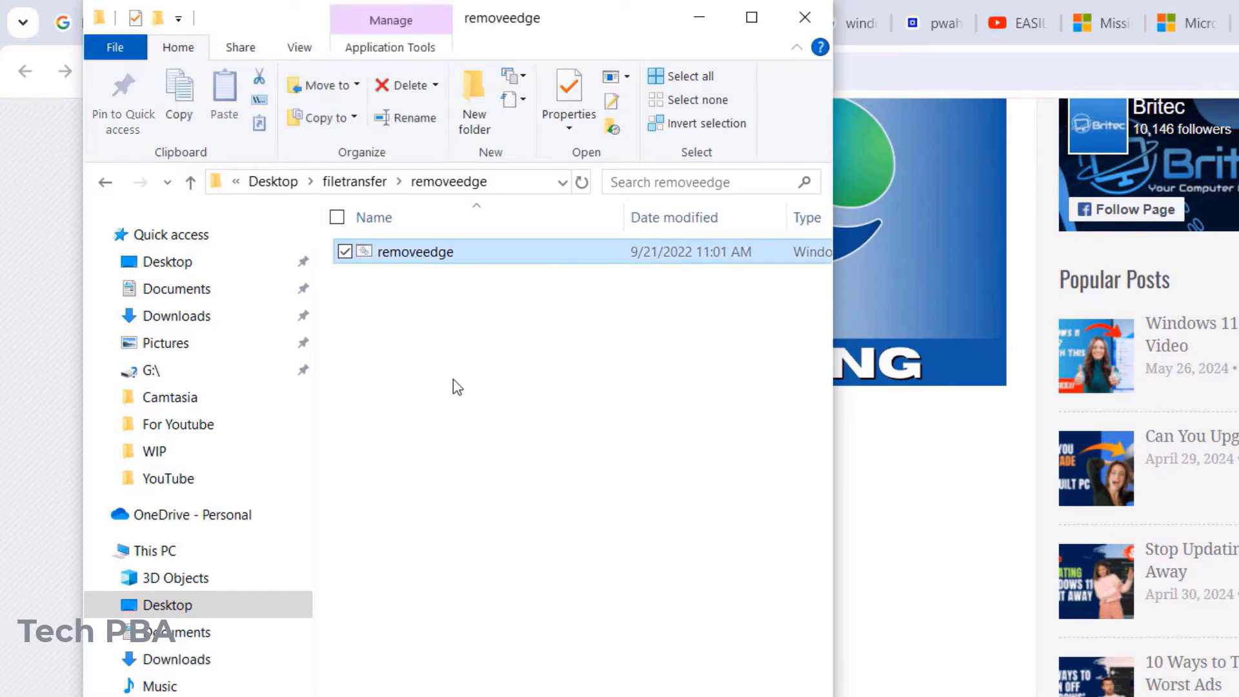
# Step: Run the removeedge script as administrator and close its window once finished
pyautogui.rightClick(415, 255)
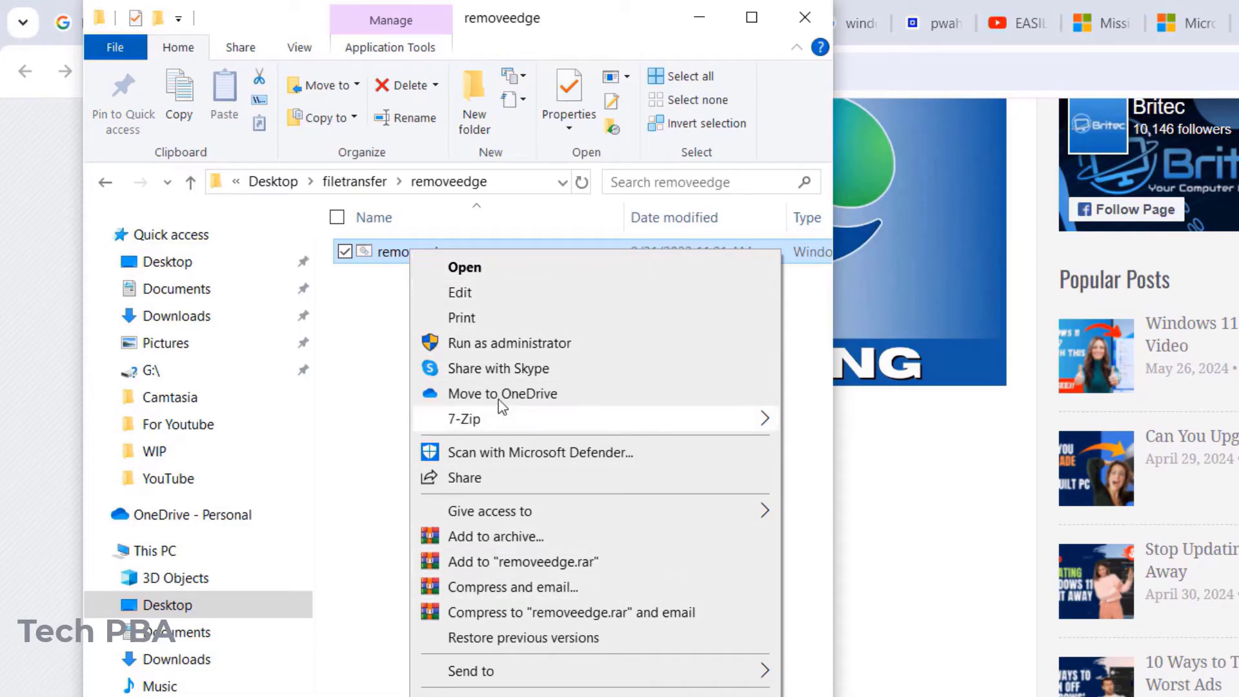
pyautogui.click(498, 346)
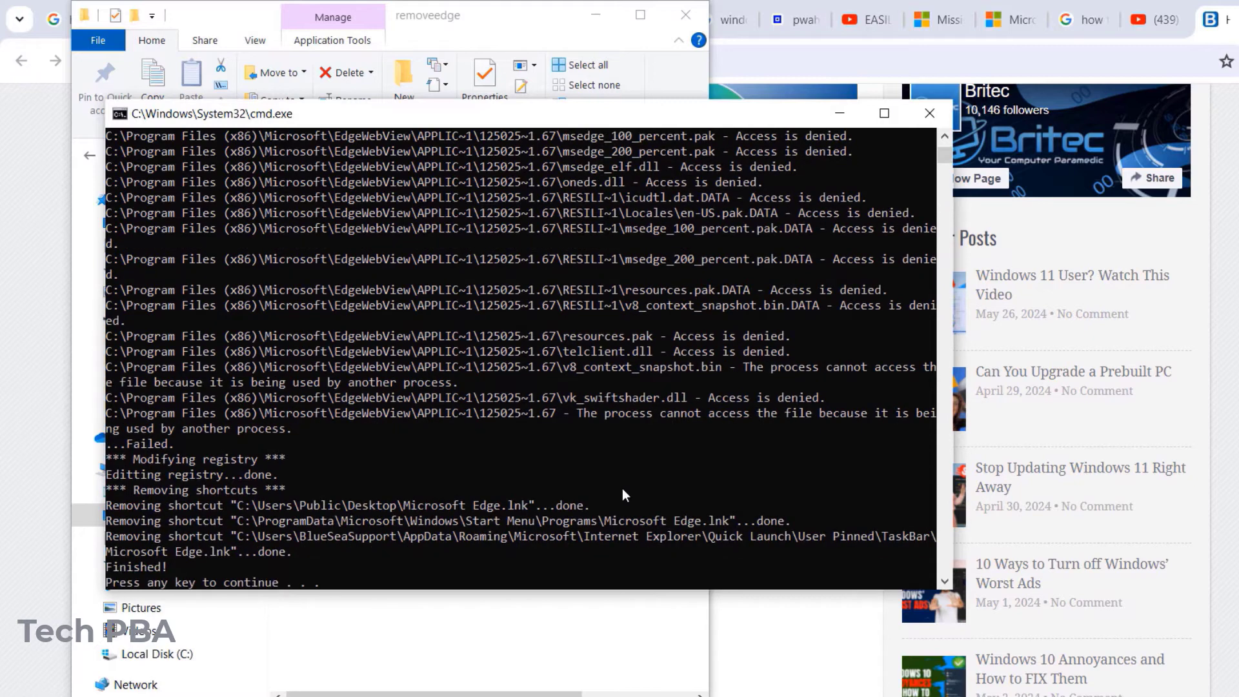
pyautogui.press('Return')
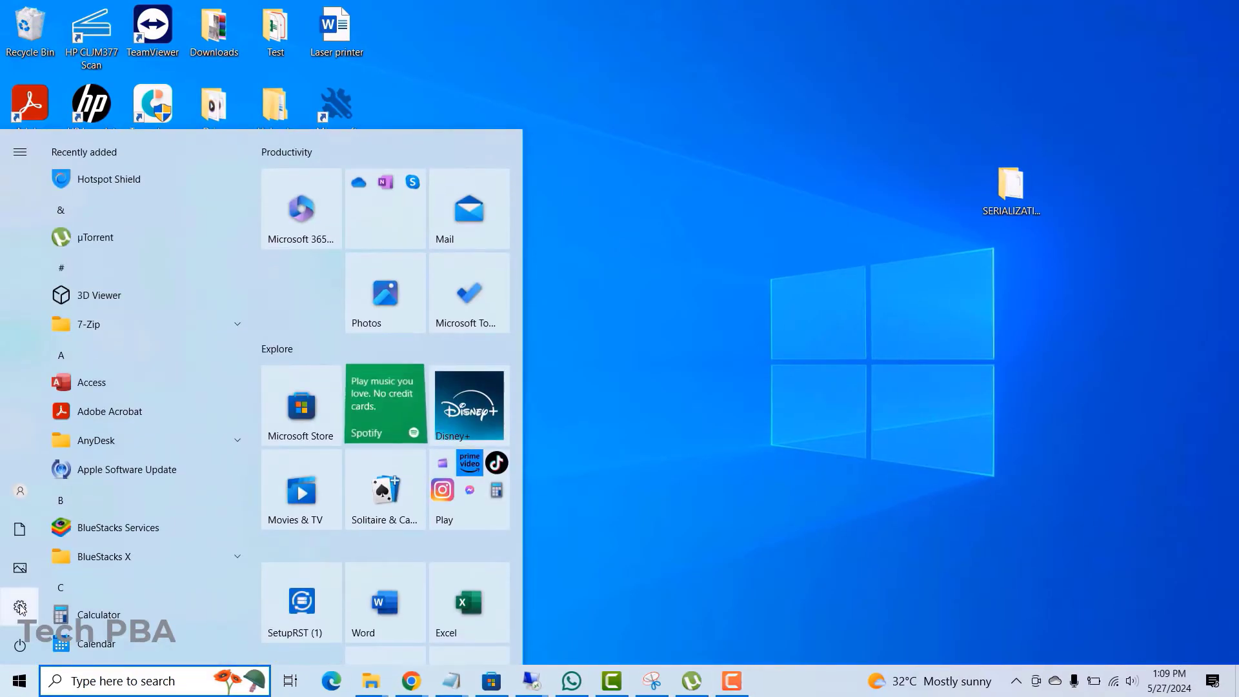
# Step: Open Apps & features in Settings and scroll to the Microsoft Edge entries
pyautogui.press('super')
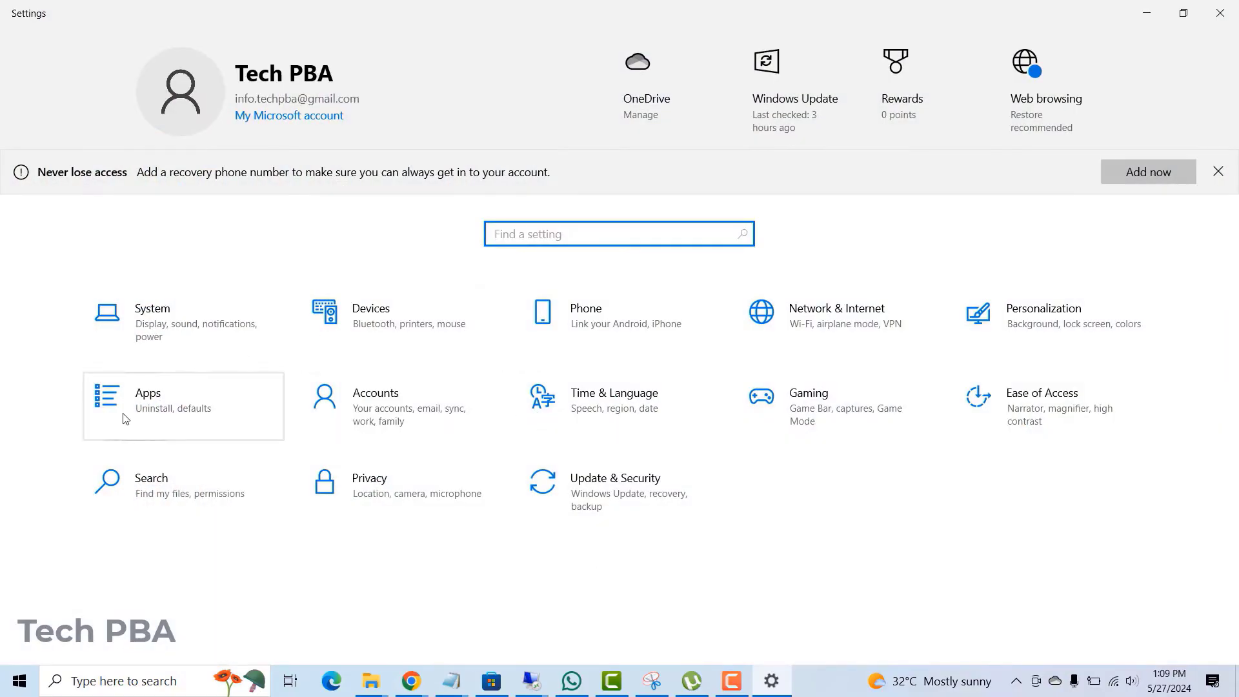
pyautogui.click(174, 411)
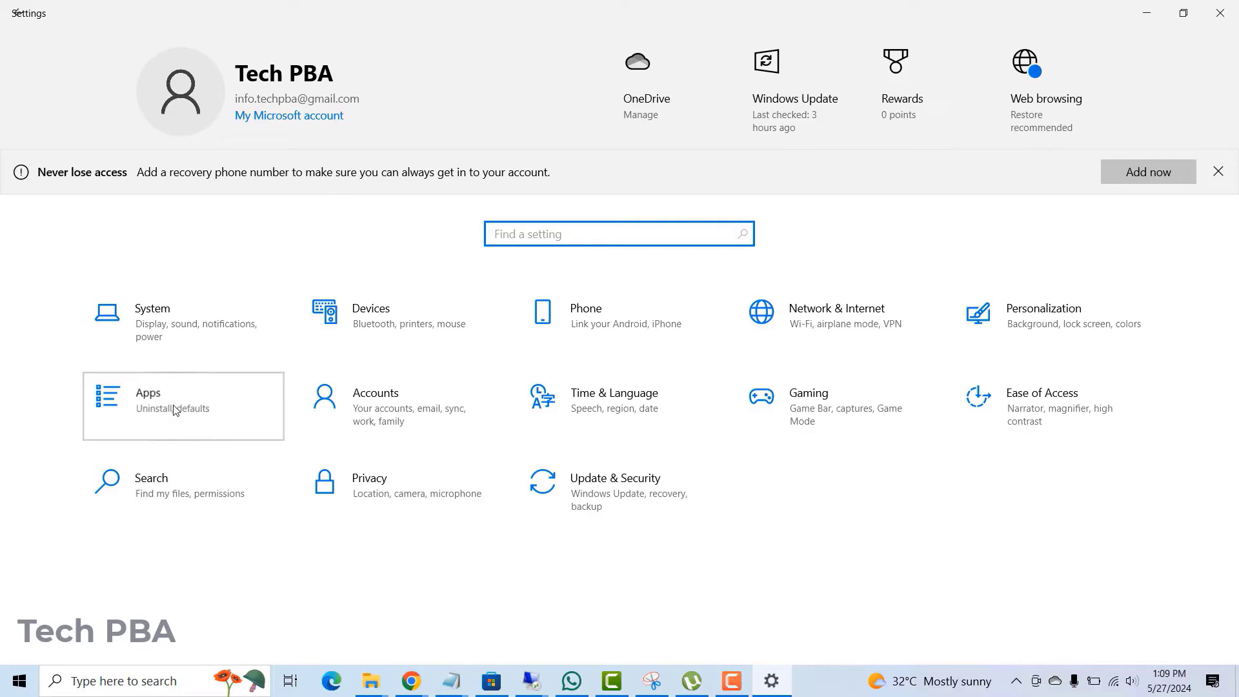
pyautogui.scroll(-10, 559, 462)
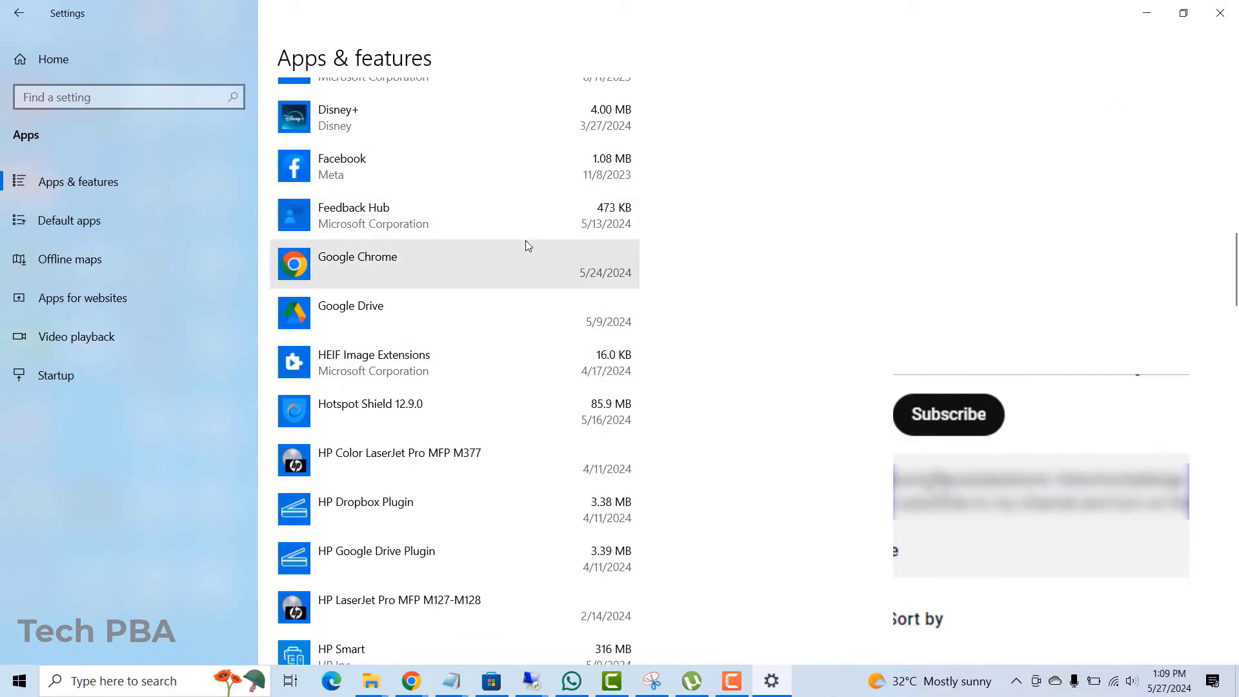
pyautogui.scroll(3, 525, 243)
pyautogui.scroll(2, 525, 243)
pyautogui.scroll(-13, 491, 271)
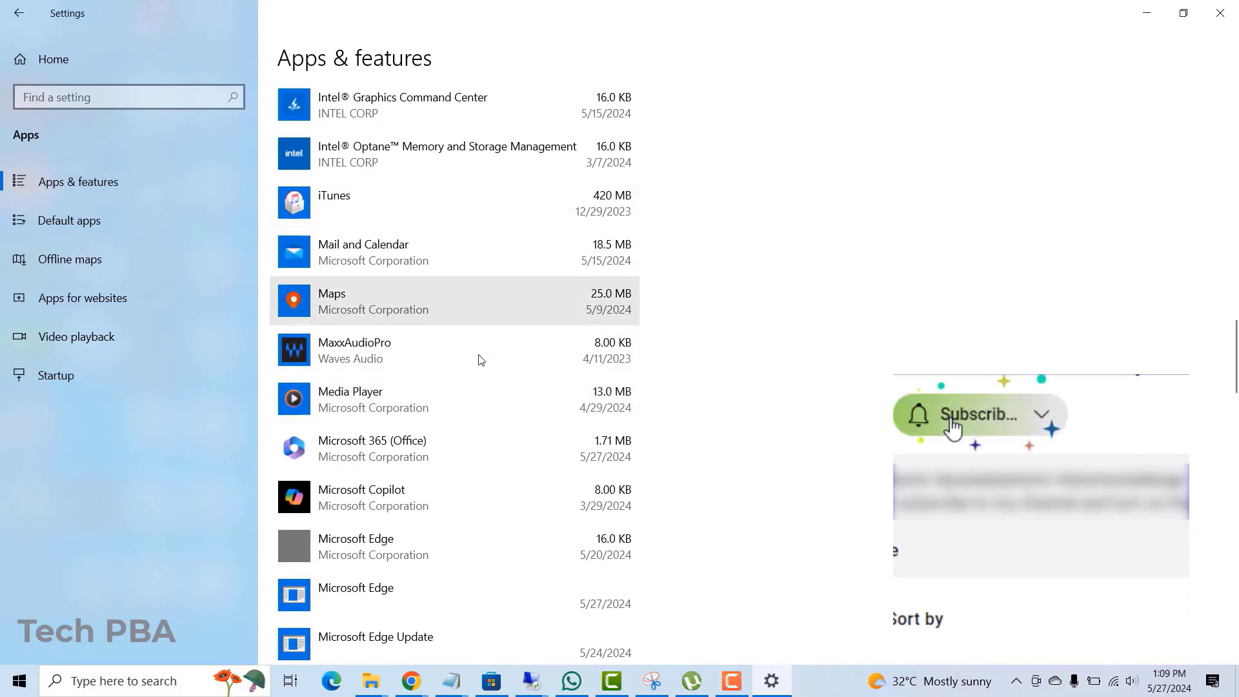
pyautogui.scroll(-2, 470, 408)
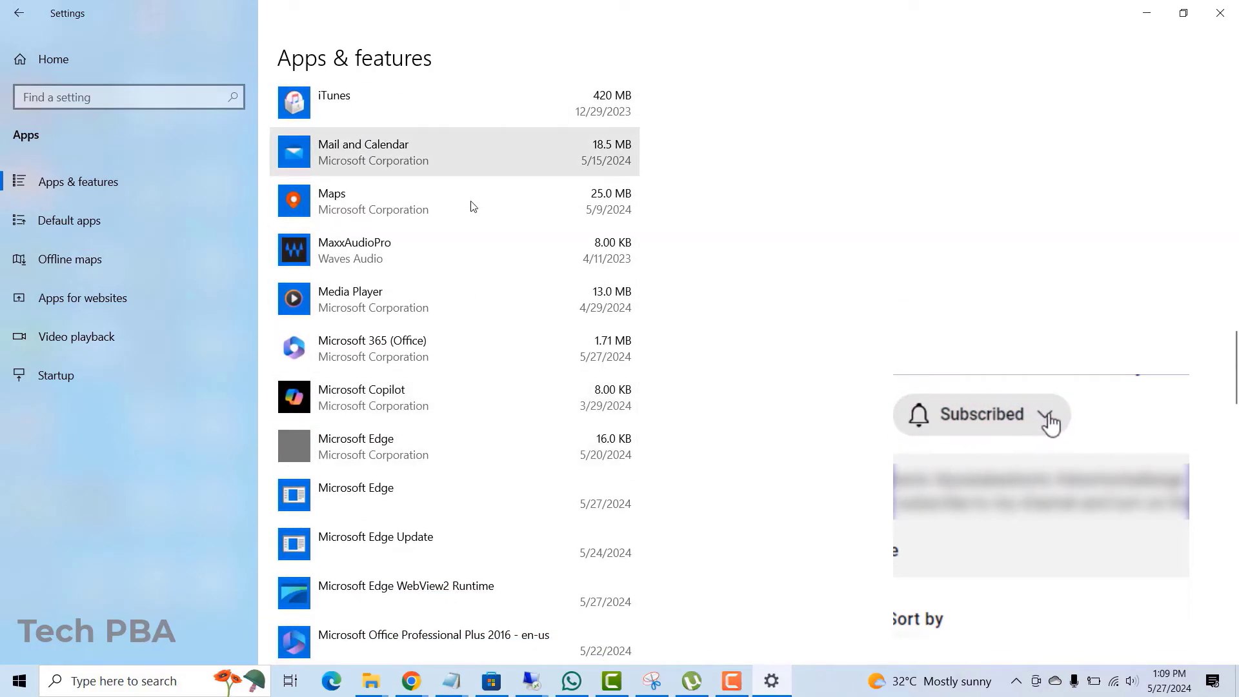
pyautogui.scroll(-4, 462, 375)
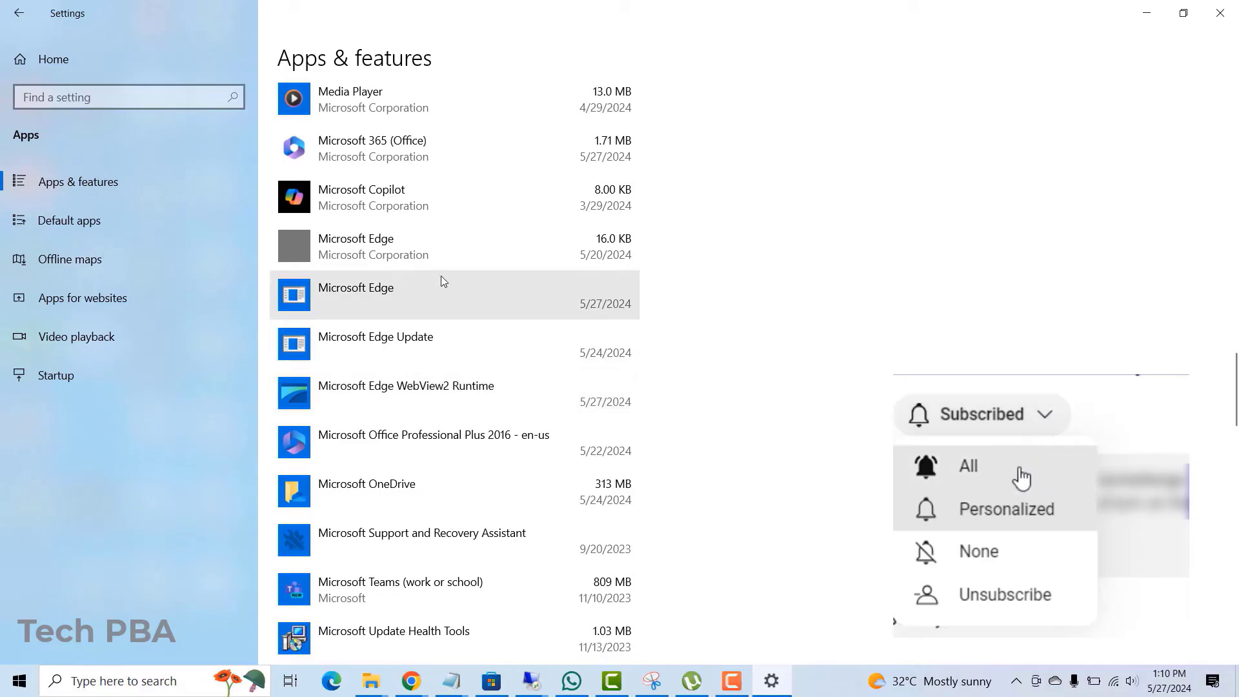
# Step: Try Modify on Microsoft Edge 125.0.2535.67 and dismiss the MicrosoftEdgeUpdate.exe not-found error
pyautogui.click(467, 298)
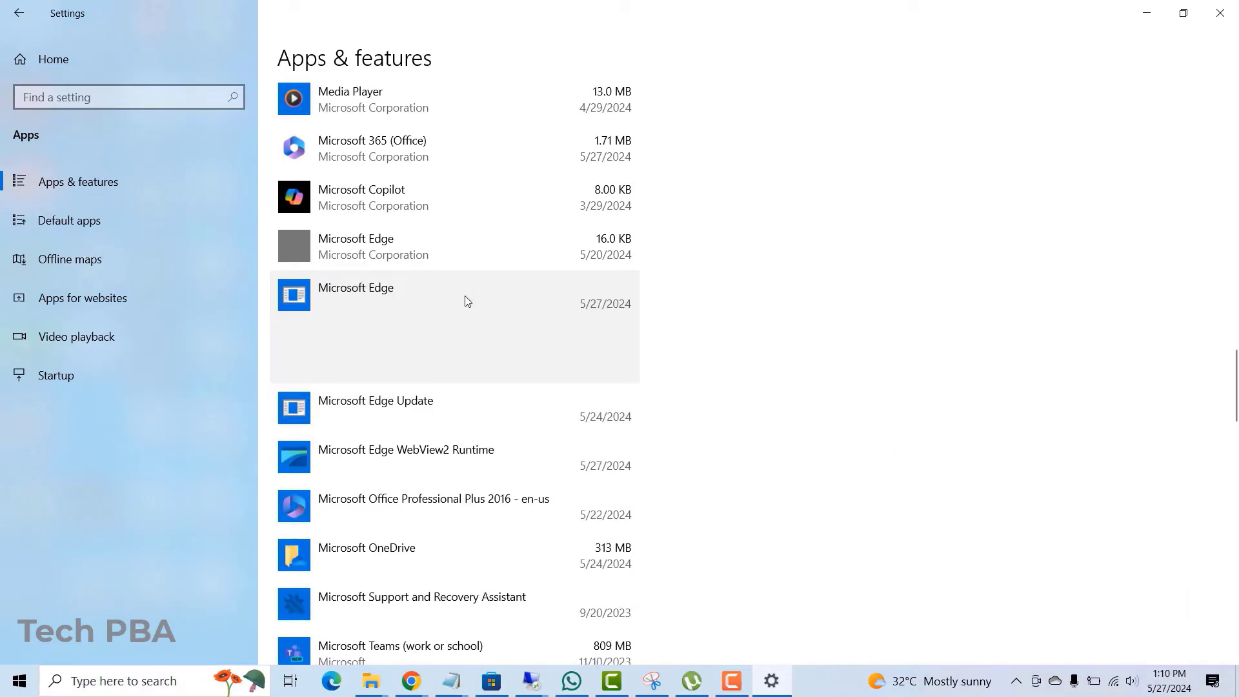
pyautogui.click(380, 404)
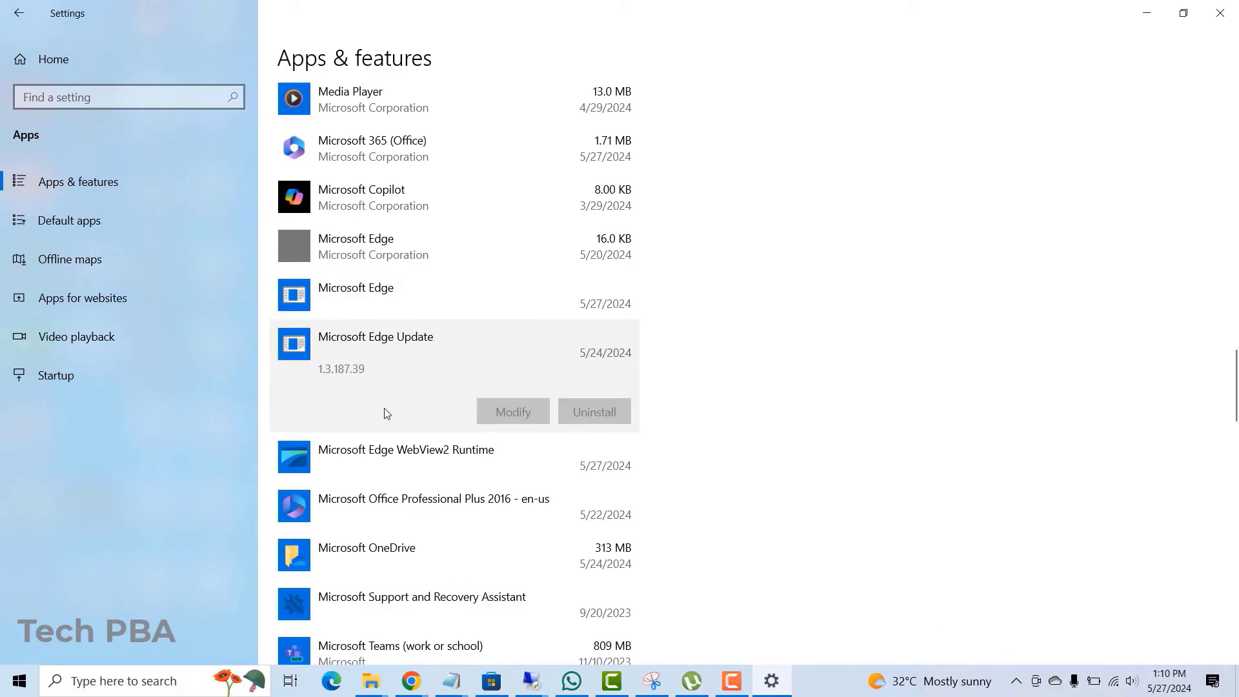
pyautogui.click(374, 289)
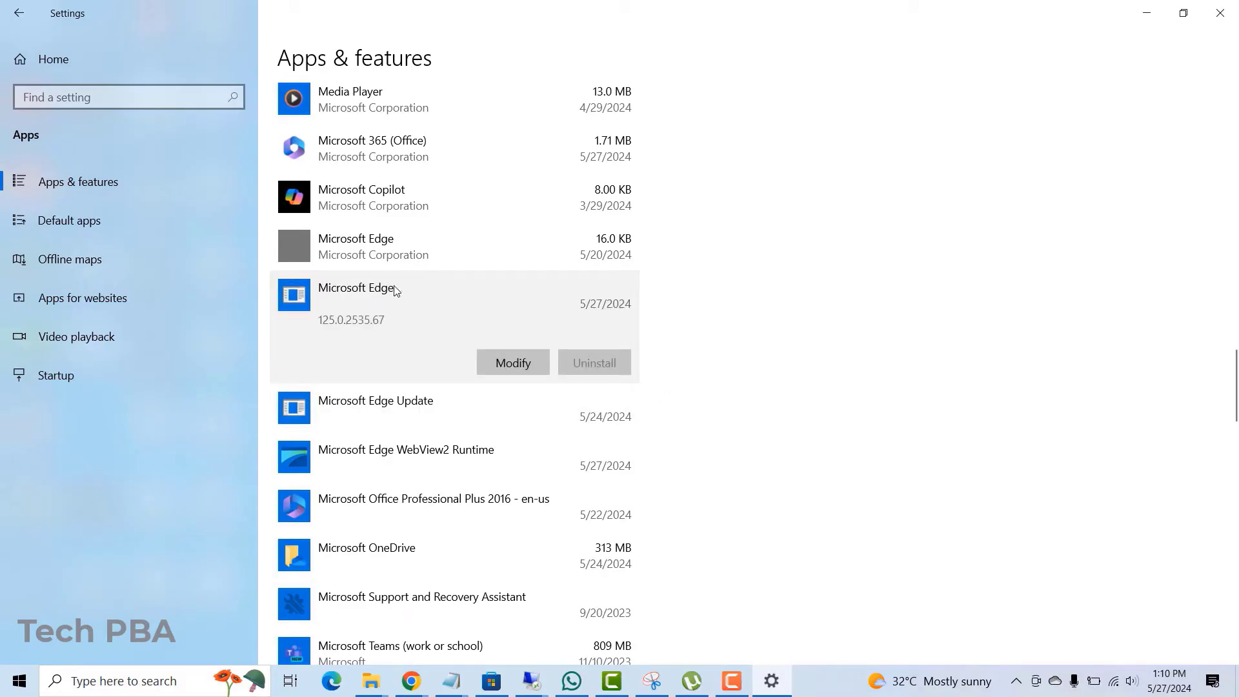
pyautogui.click(514, 363)
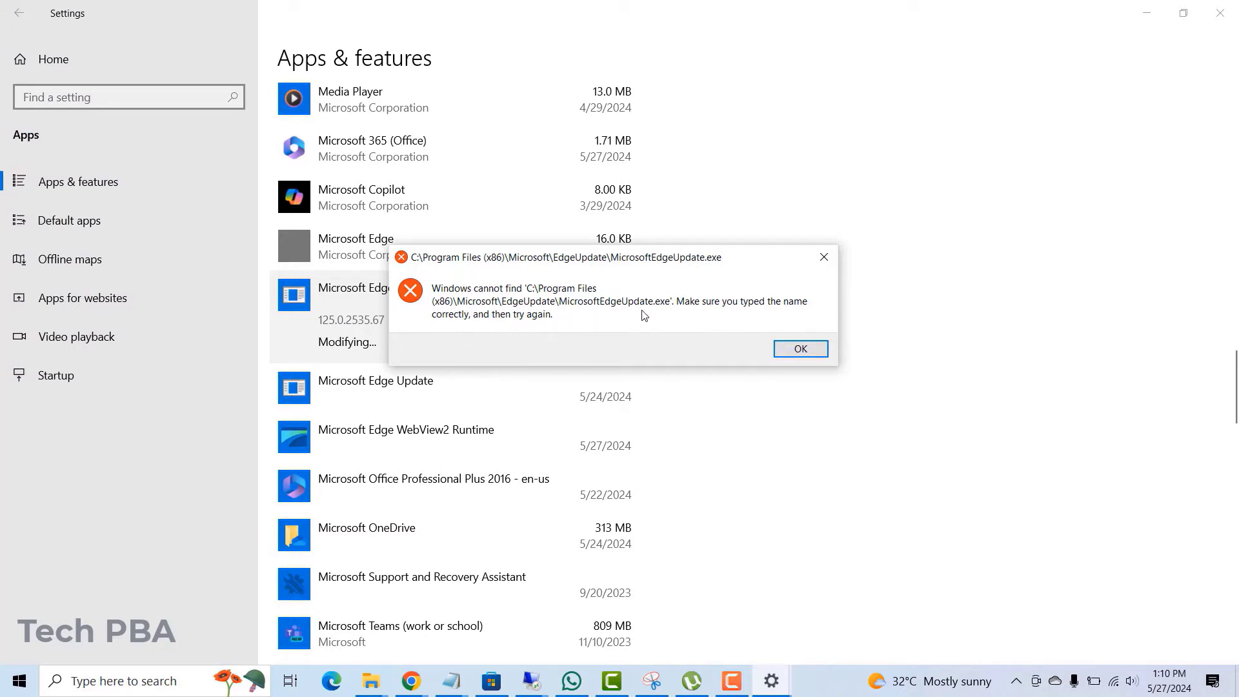
pyautogui.click(798, 349)
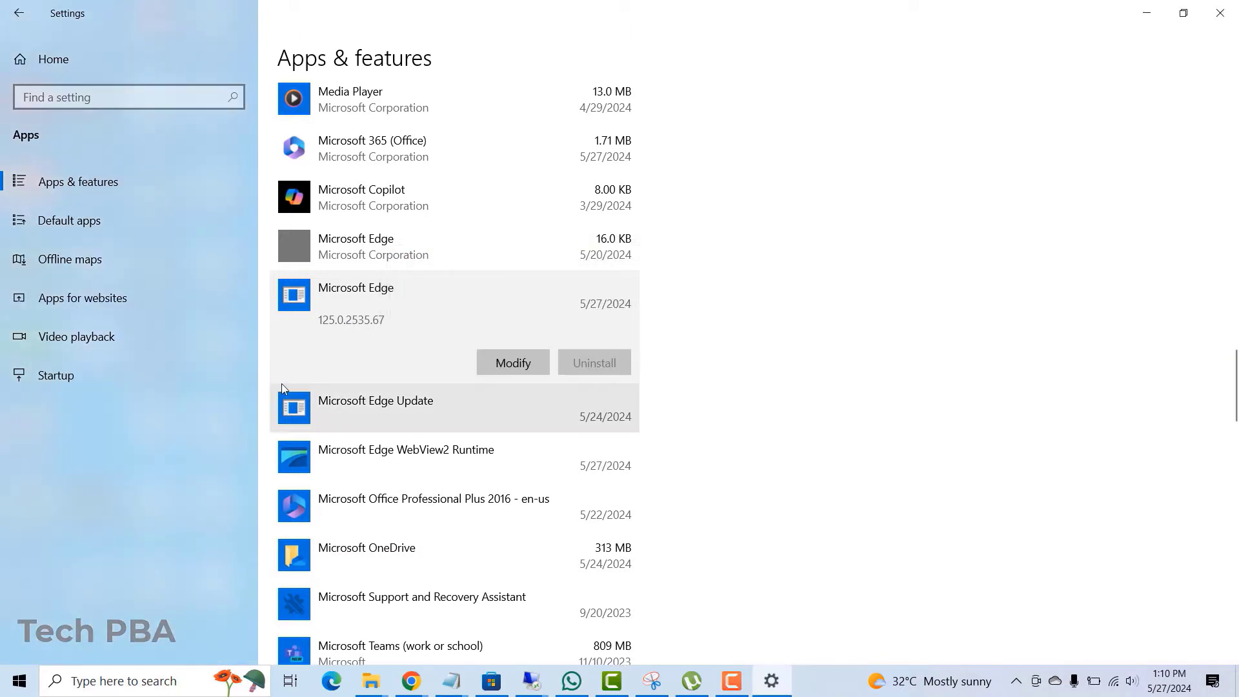
pyautogui.scroll(-1, 709, 390)
pyautogui.scroll(-1, 731, 395)
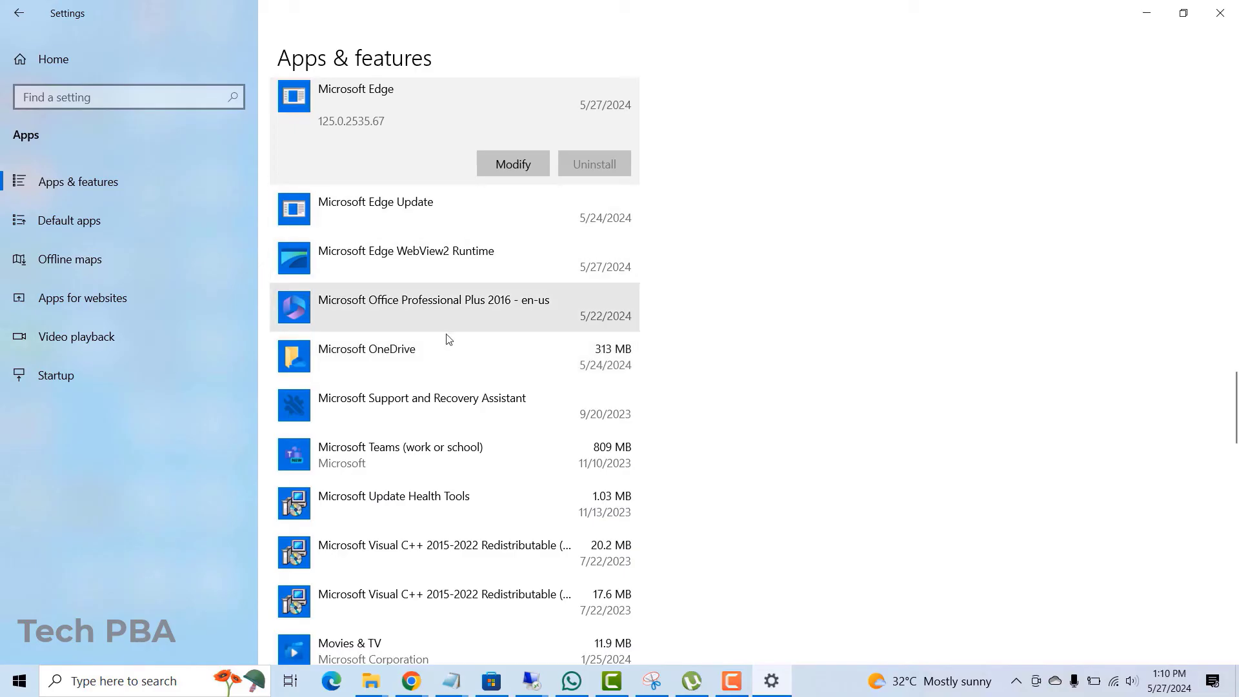
pyautogui.scroll(3, 710, 251)
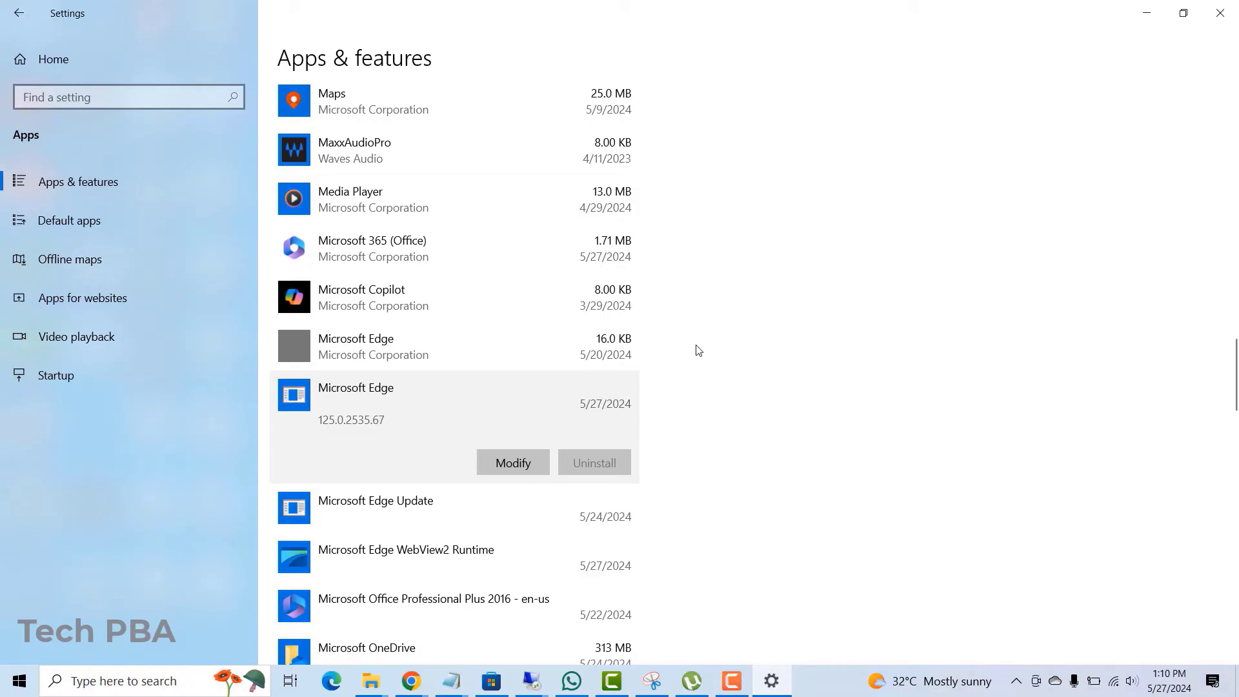
pyautogui.scroll(1, 689, 343)
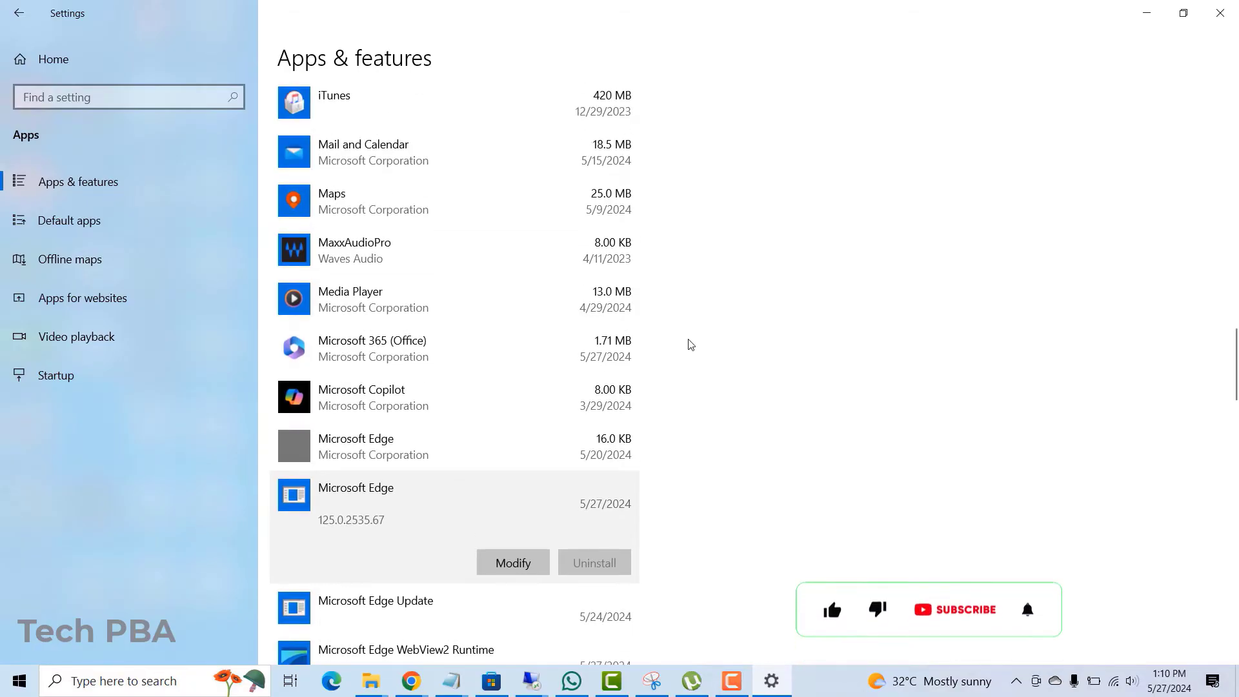
# Step: Uninstall the 16.0 KB Microsoft Edge app, then expand the remaining Edge 125.0.2535.67 entry
pyautogui.click(338, 453)
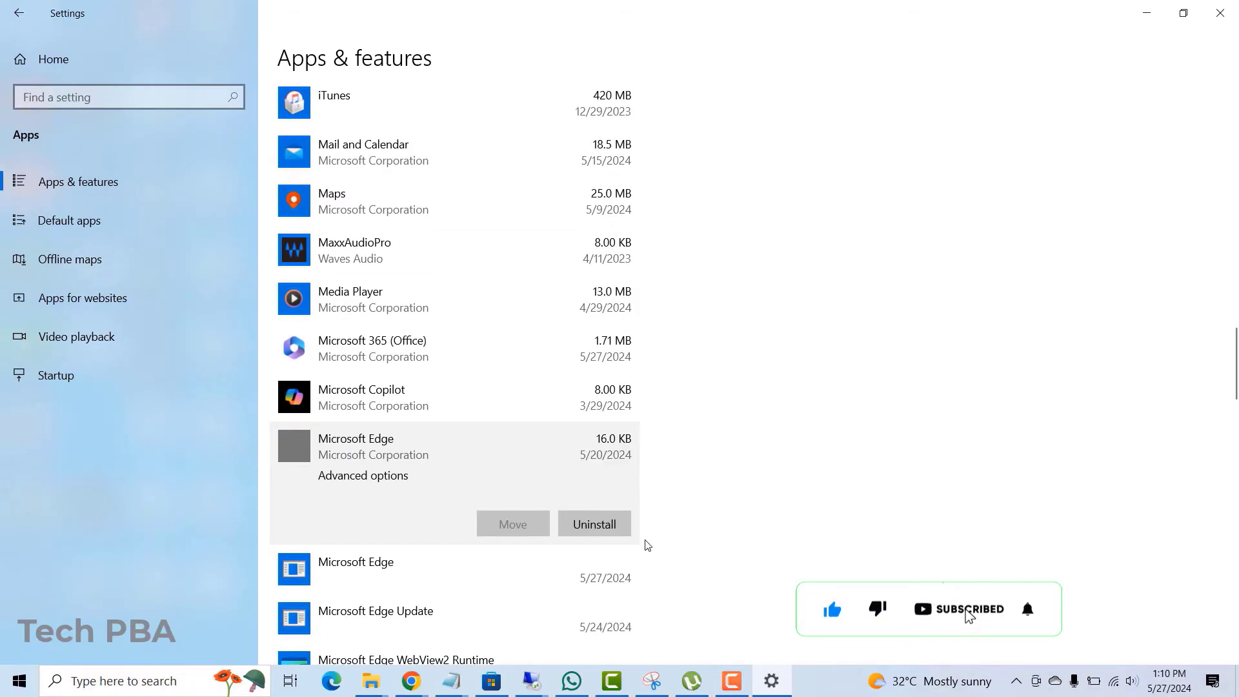
pyautogui.click(584, 525)
pyautogui.click(658, 493)
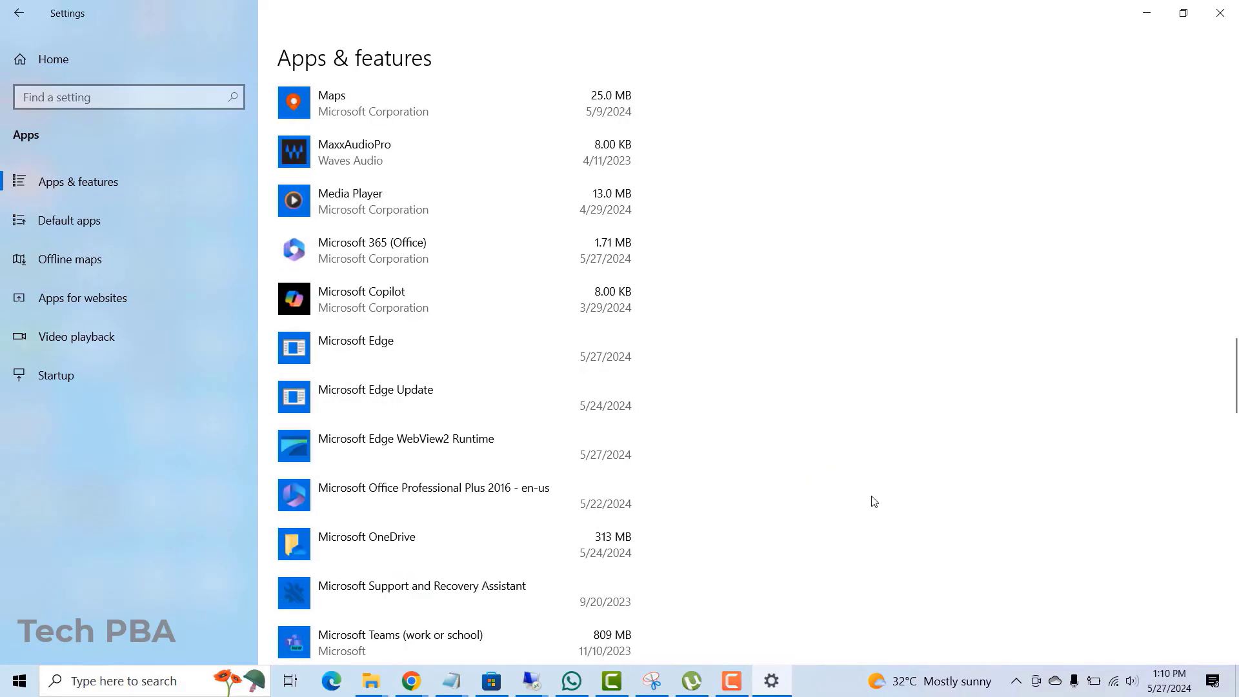
pyautogui.click(358, 343)
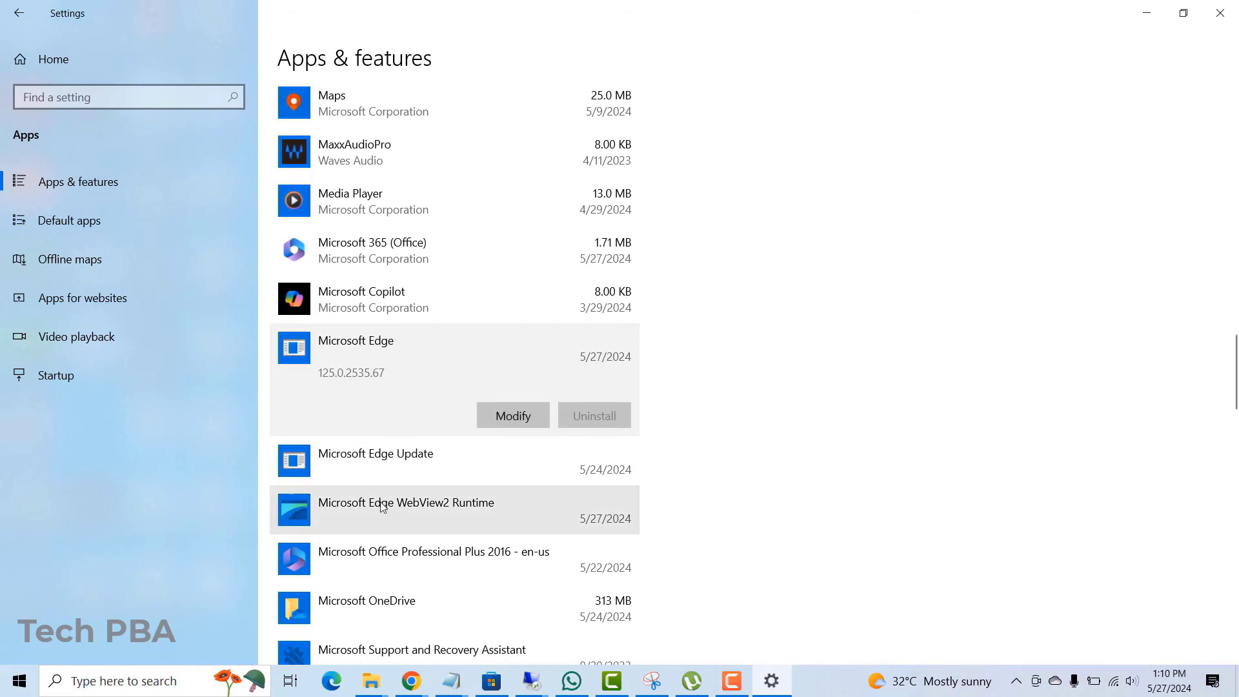
pyautogui.scroll(-2, 346, 481)
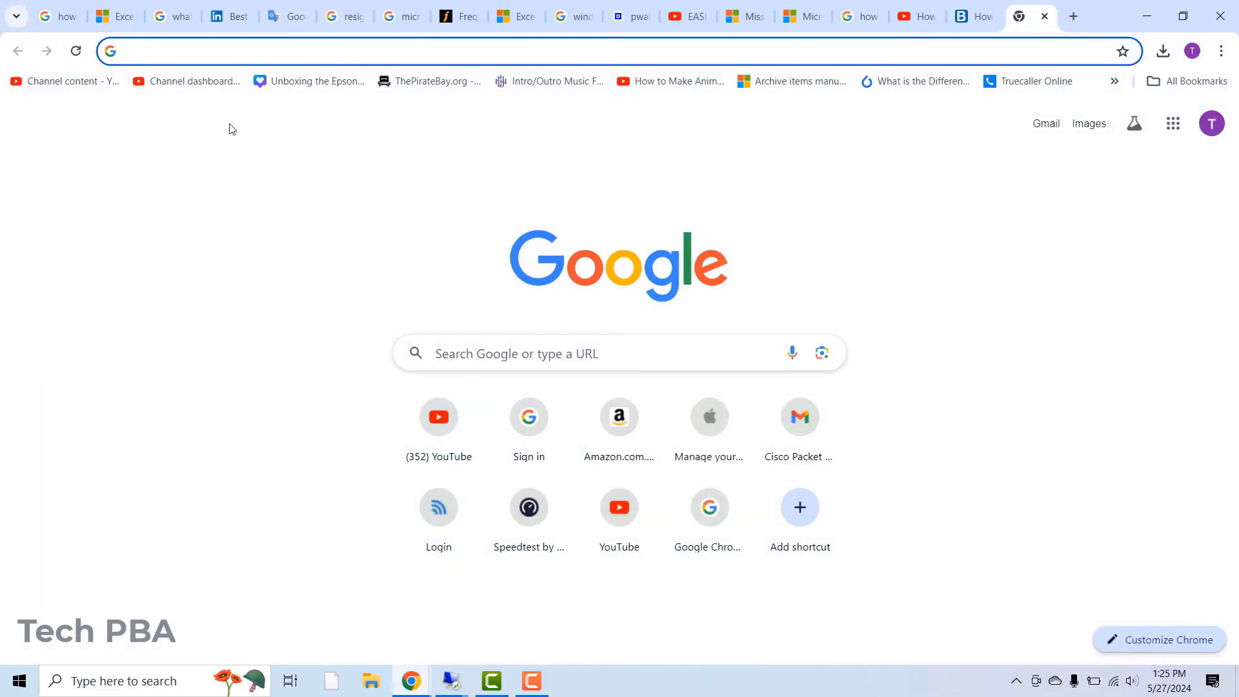
# Step: Search Google for 'download and install microsoft edge' from Chrome's address bar
pyautogui.click(191, 51)
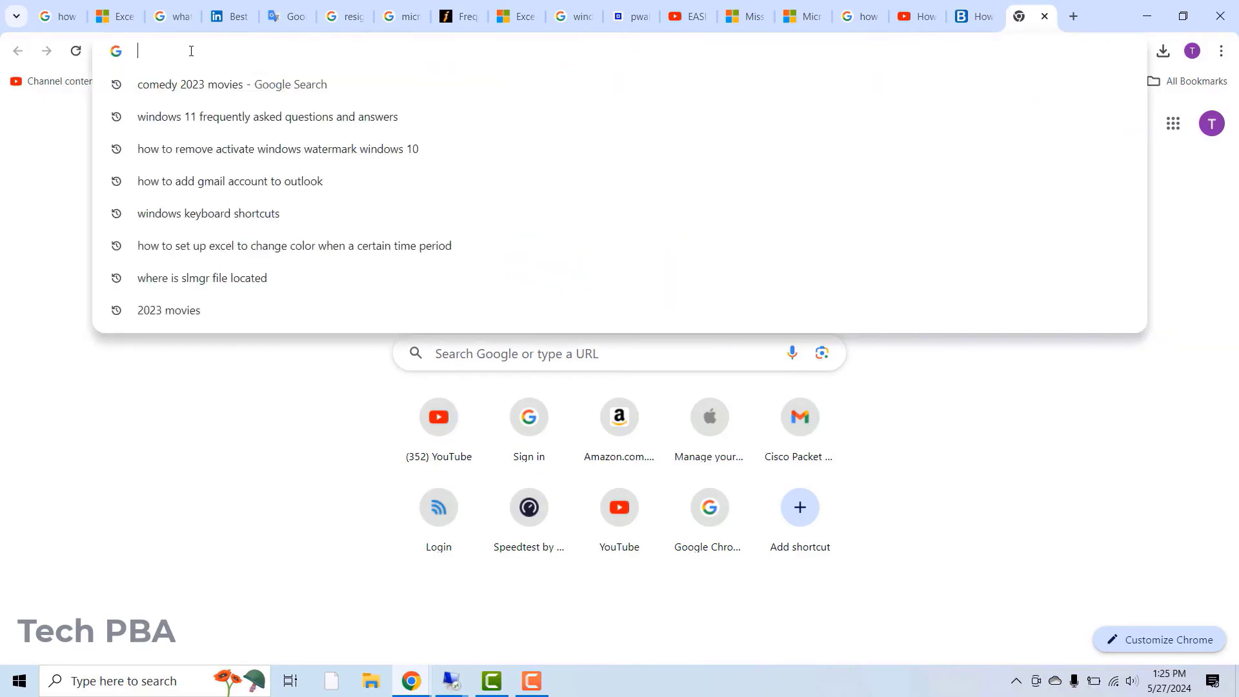
pyautogui.write('downl')
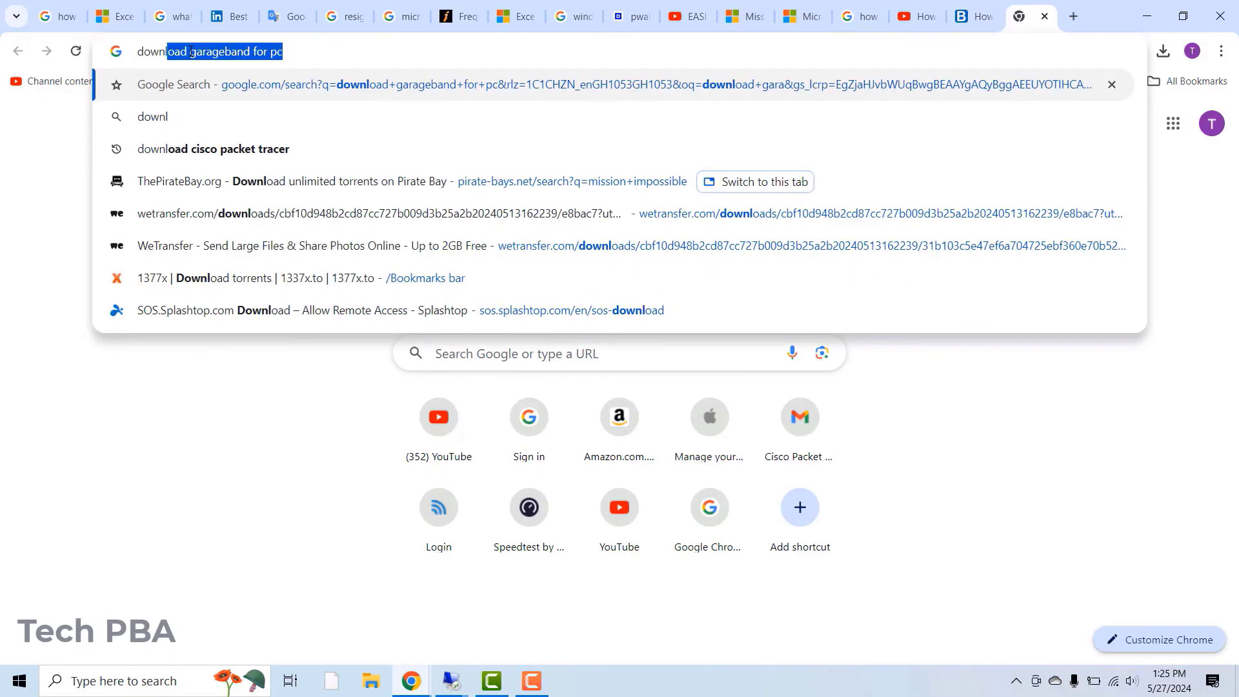
pyautogui.write('oad and')
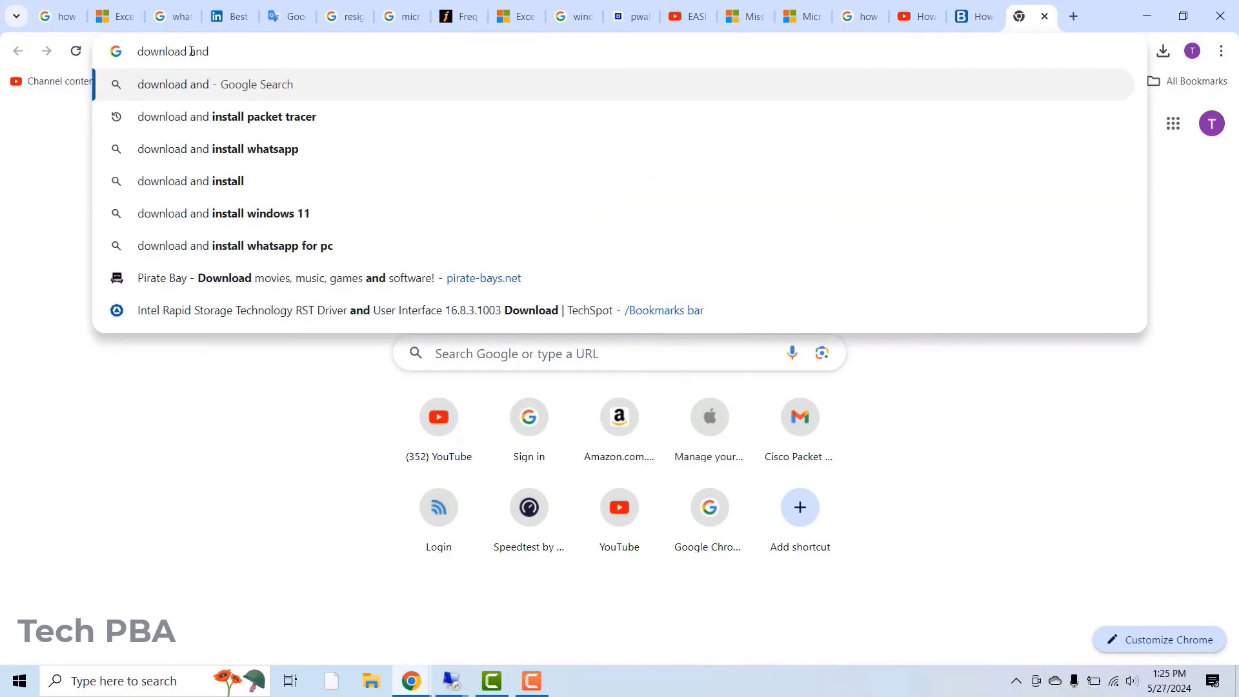
pyautogui.write(' install ')
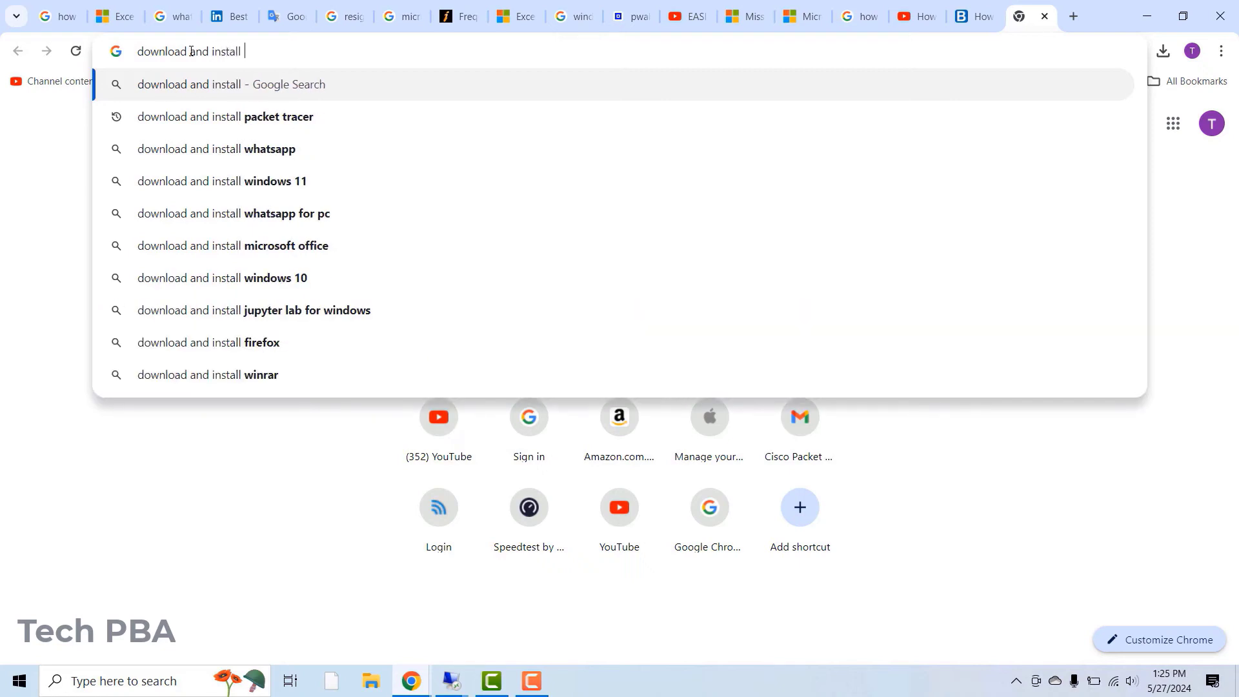
pyautogui.write('microsdt')
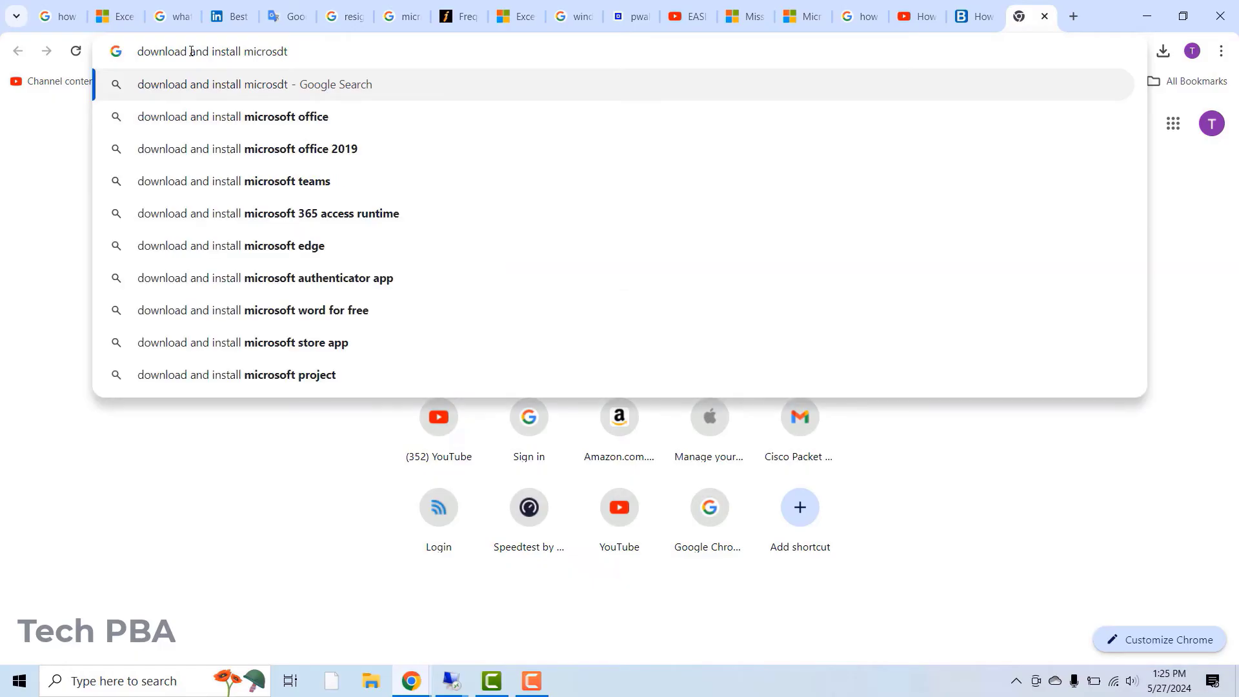
pyautogui.press('Down')
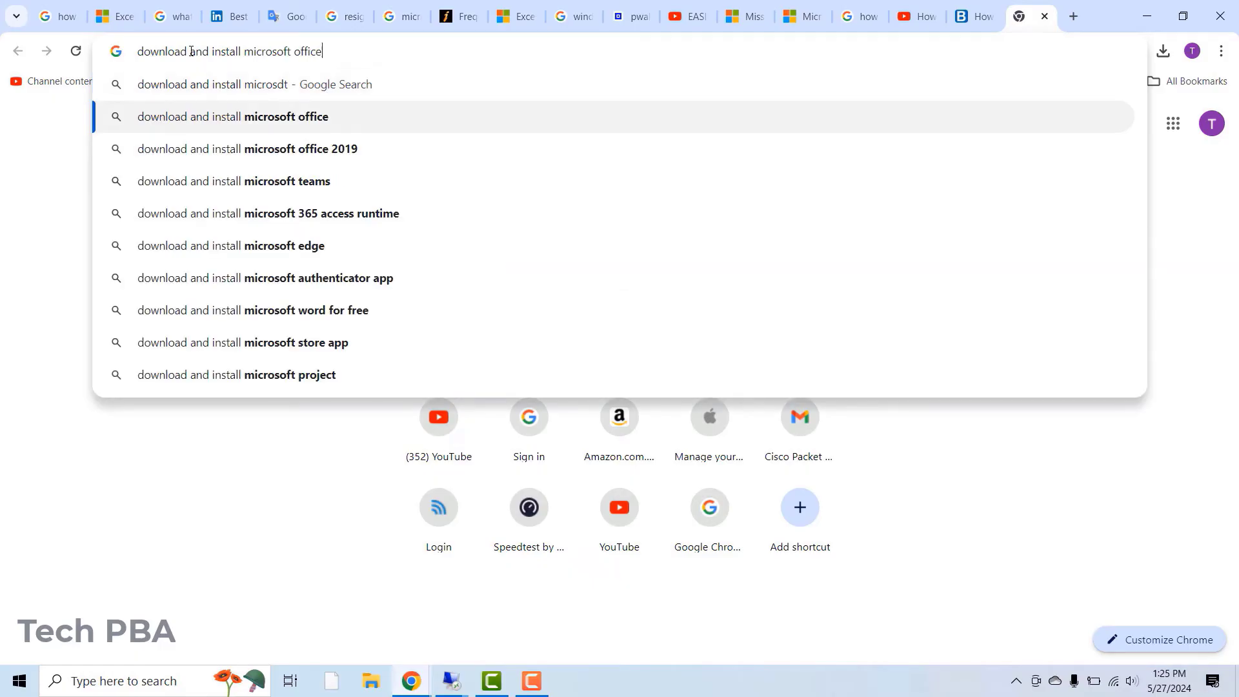
pyautogui.press('BackSpace')
pyautogui.press('BackSpace')
pyautogui.press('BackSpace')
pyautogui.press('BackSpace')
pyautogui.press('BackSpace')
pyautogui.press('BackSpace')
pyautogui.write('edge')
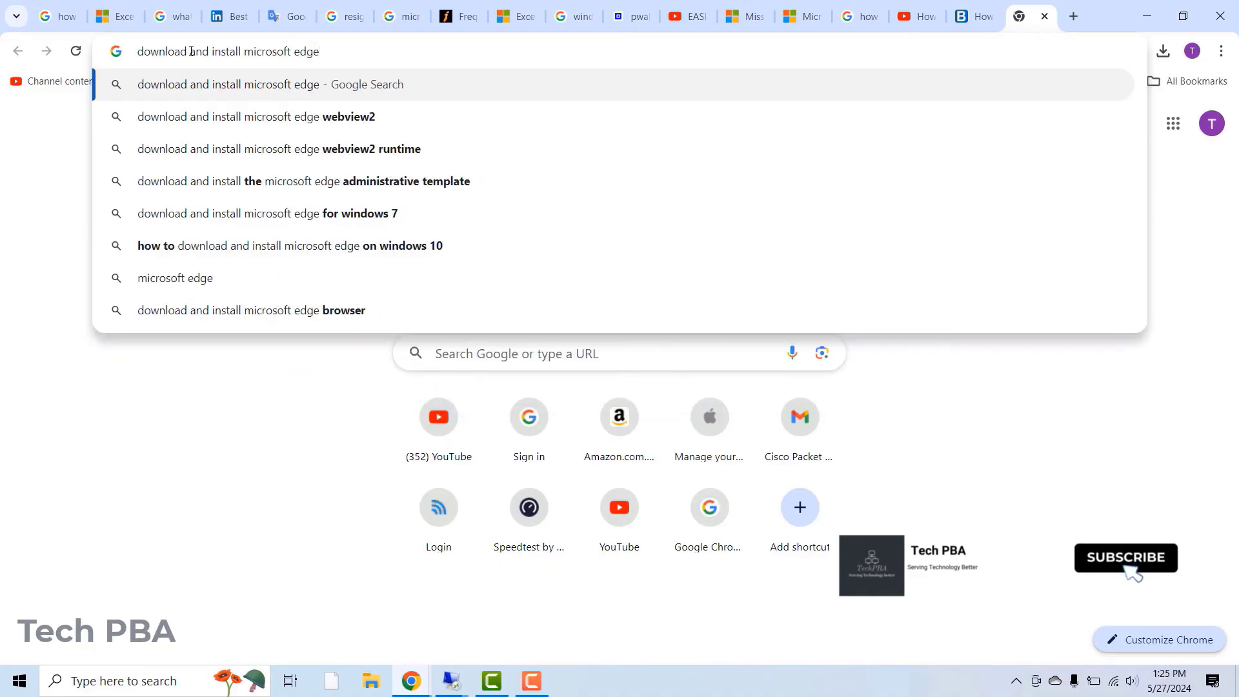
pyautogui.press('Return')
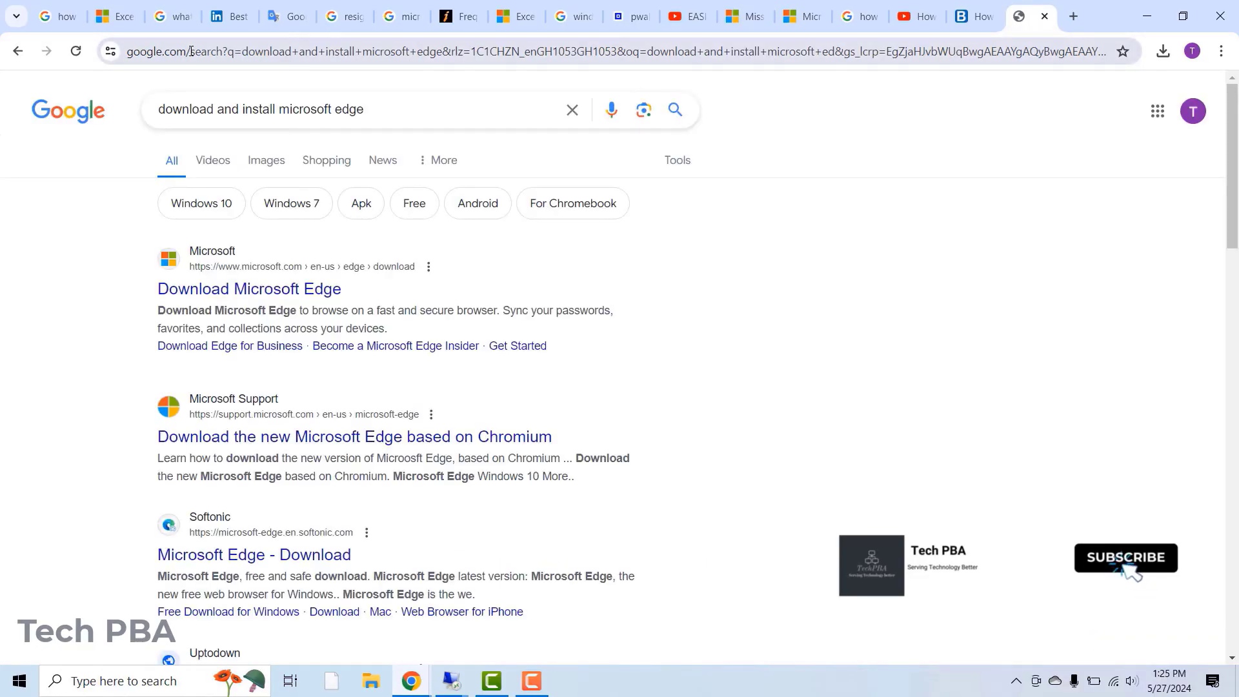
# Step: Download the Microsoft Edge installer for Windows 11/10 from Microsoft's Edge page, accepting the terms
pyautogui.click(240, 289)
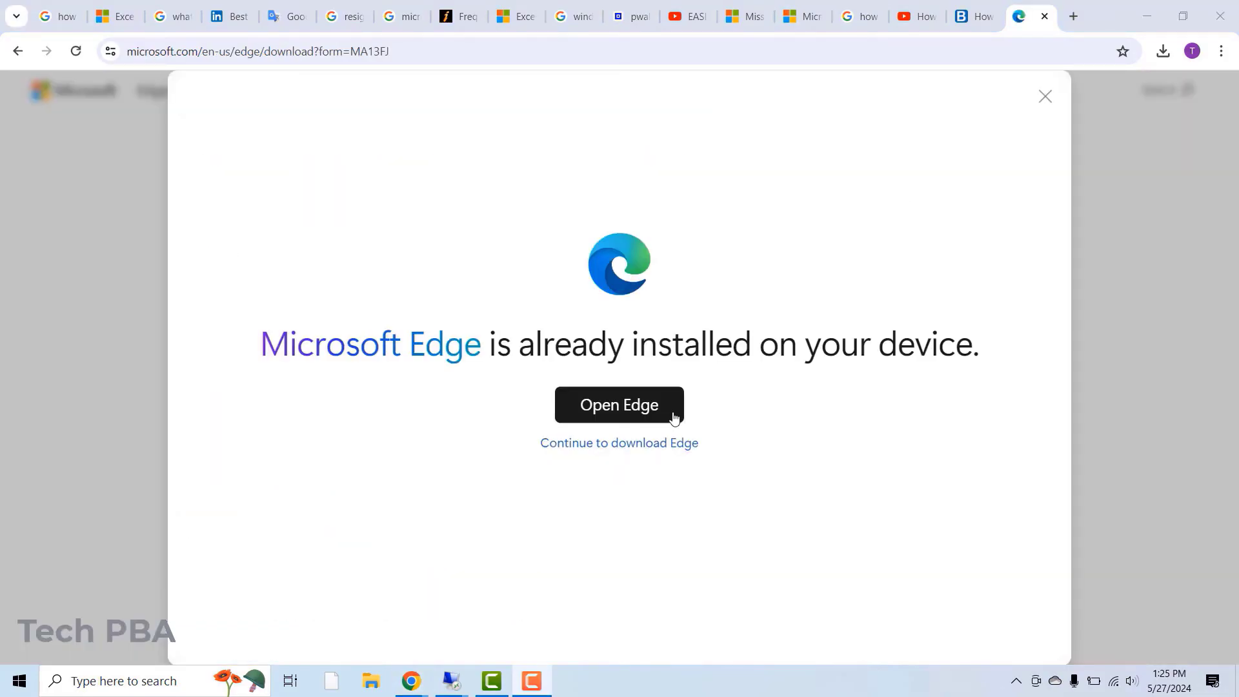
pyautogui.click(625, 447)
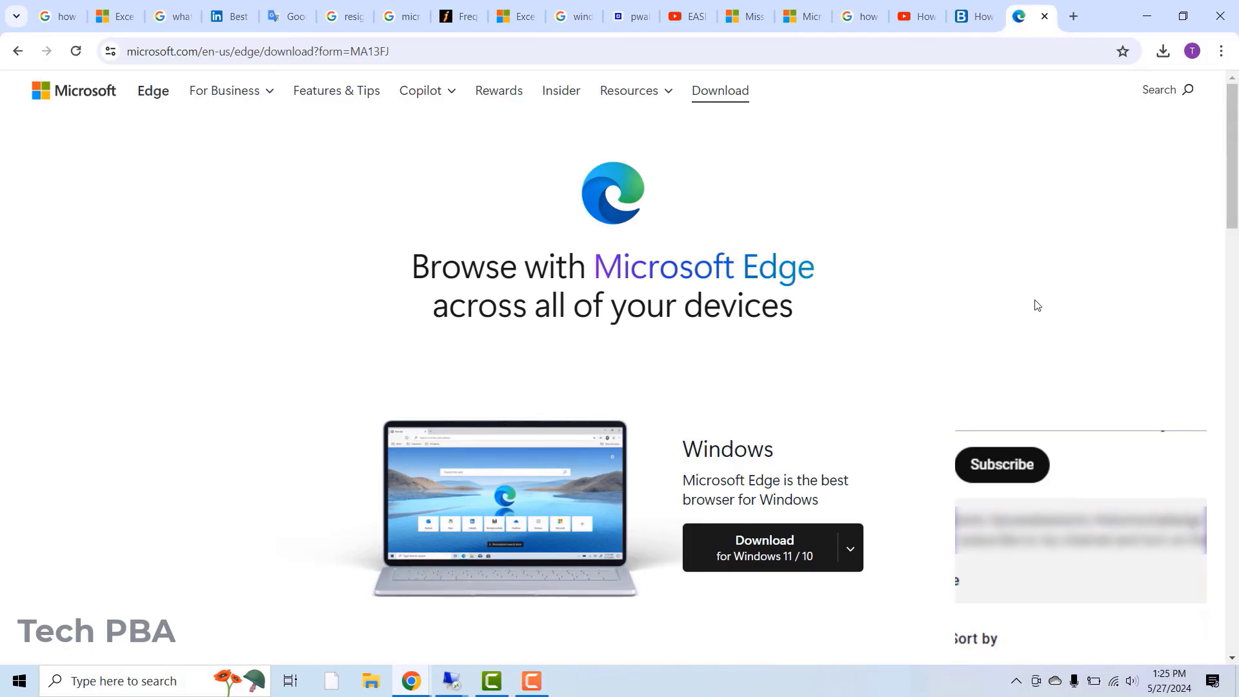
pyautogui.scroll(-4, 1038, 309)
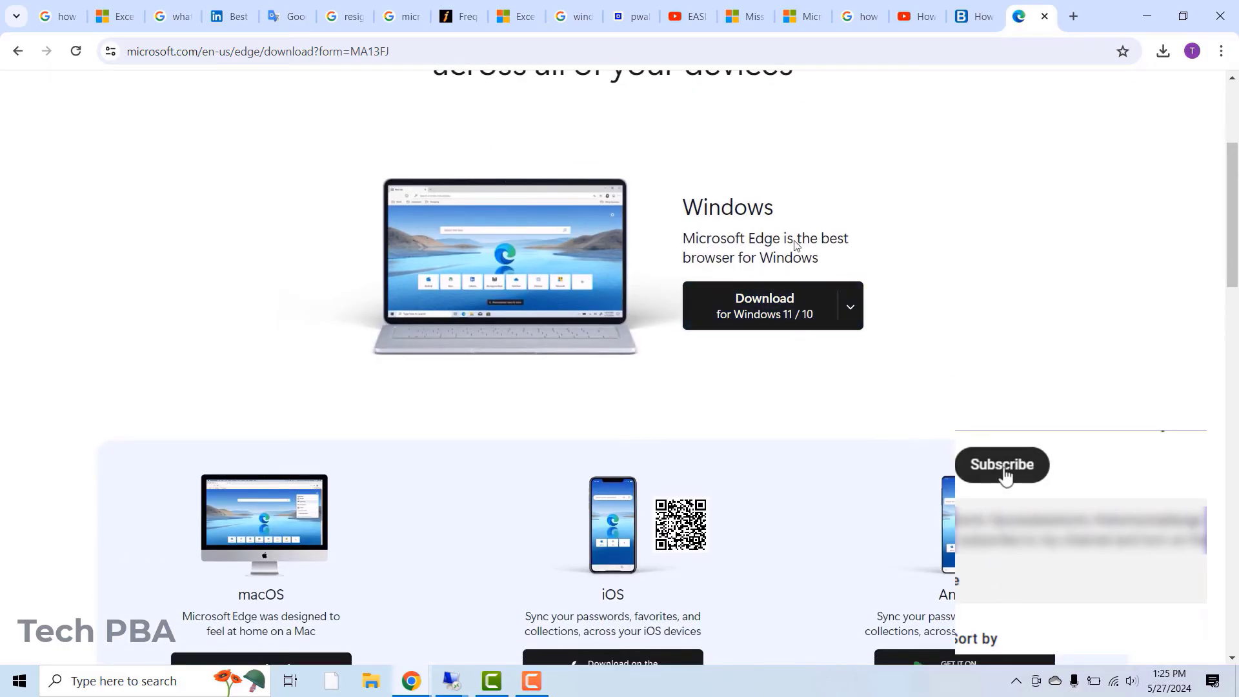
pyautogui.click(775, 316)
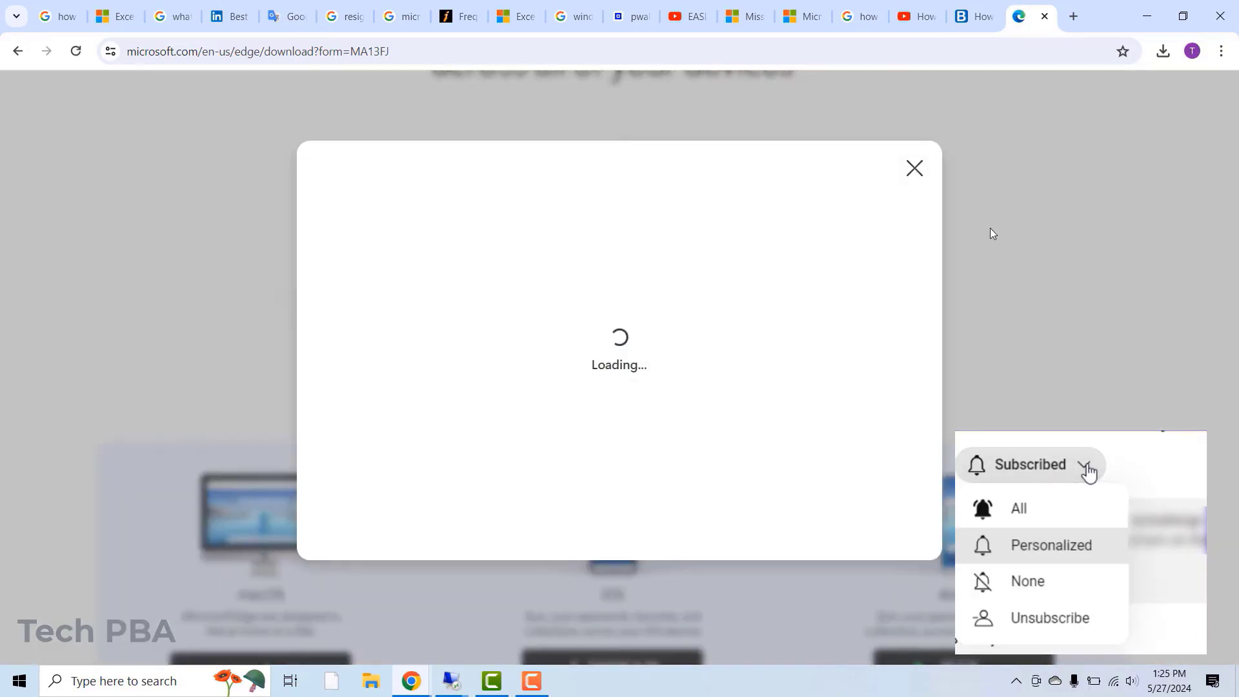
pyautogui.click(829, 511)
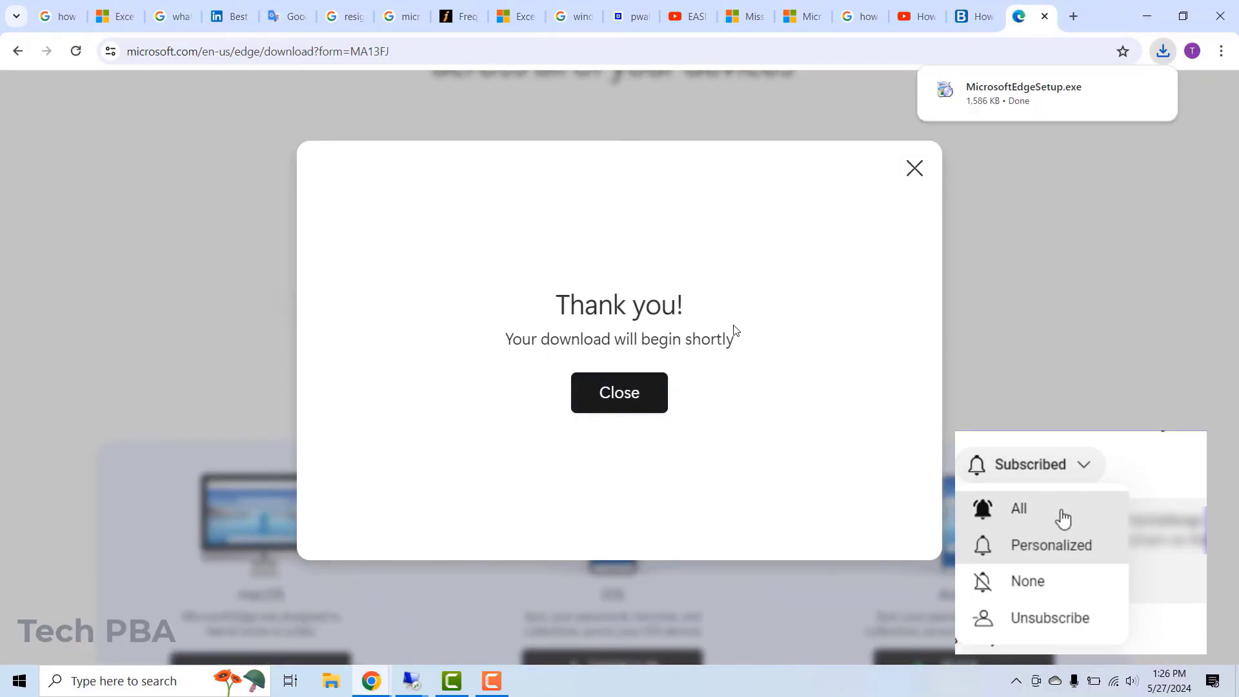
pyautogui.click(631, 408)
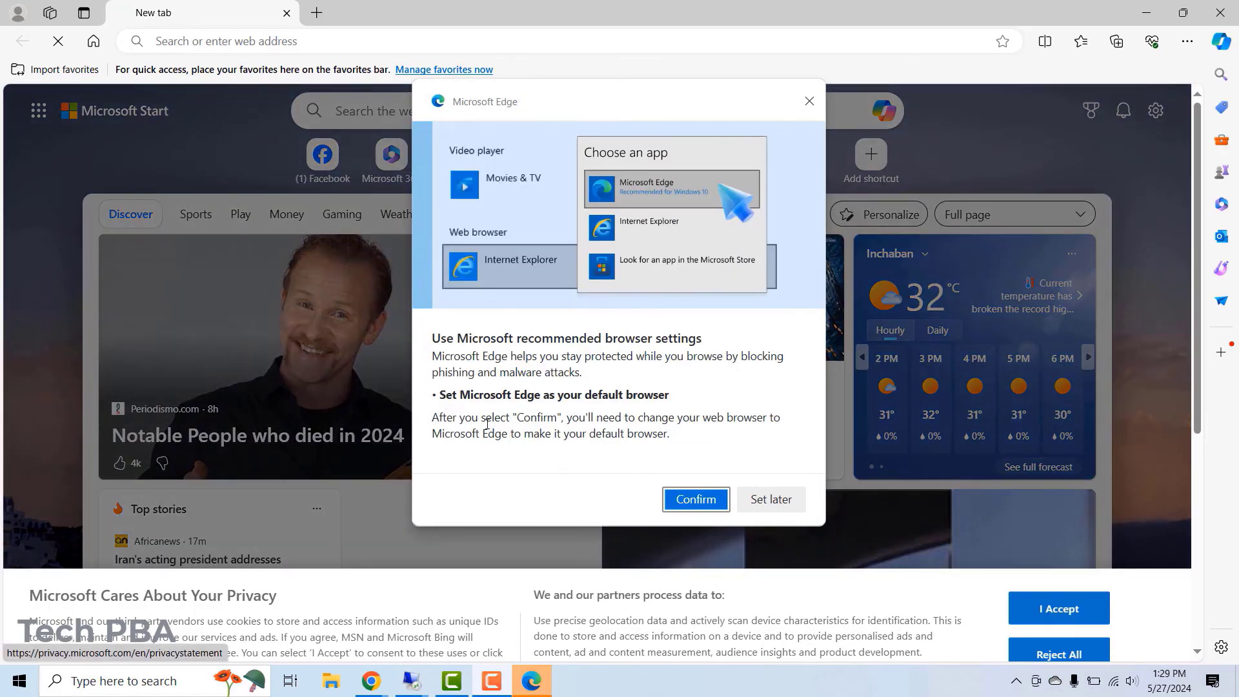
# Step: Choose 'Set later' on Edge's default-browser prompt
pyautogui.click(772, 500)
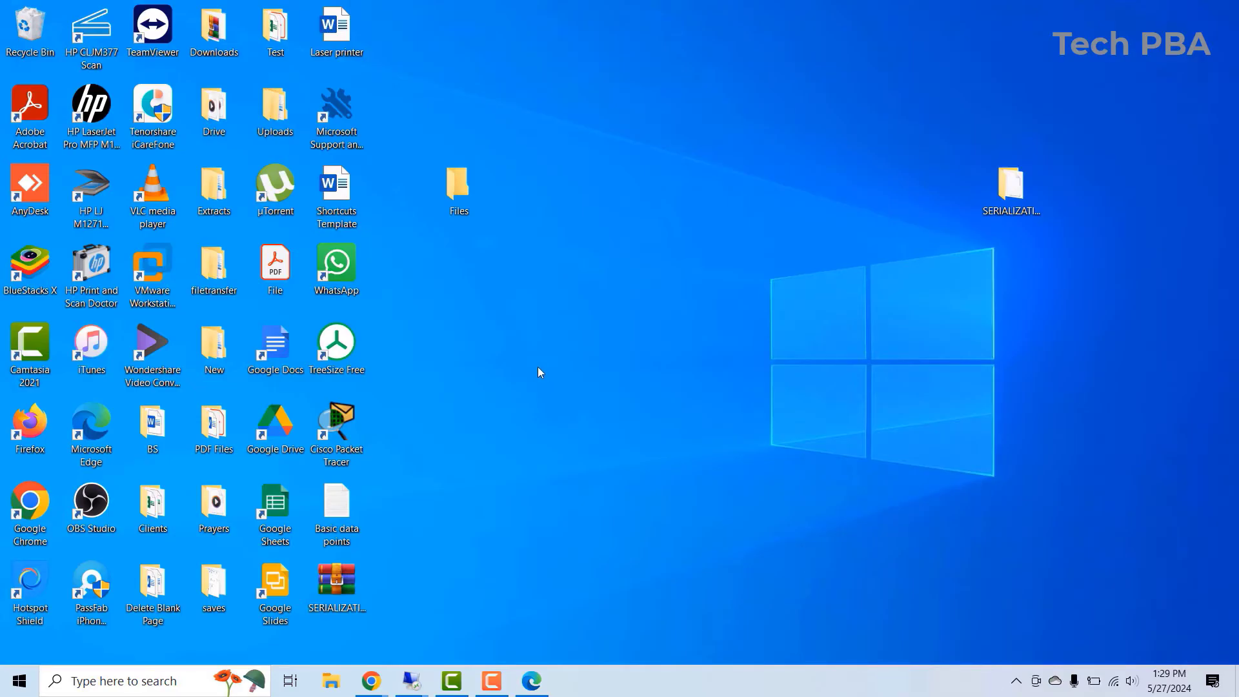
# Step: Open Microsoft Store, search 'instagram', and install the Instagram app
pyautogui.click(142, 682)
pyautogui.write('store')
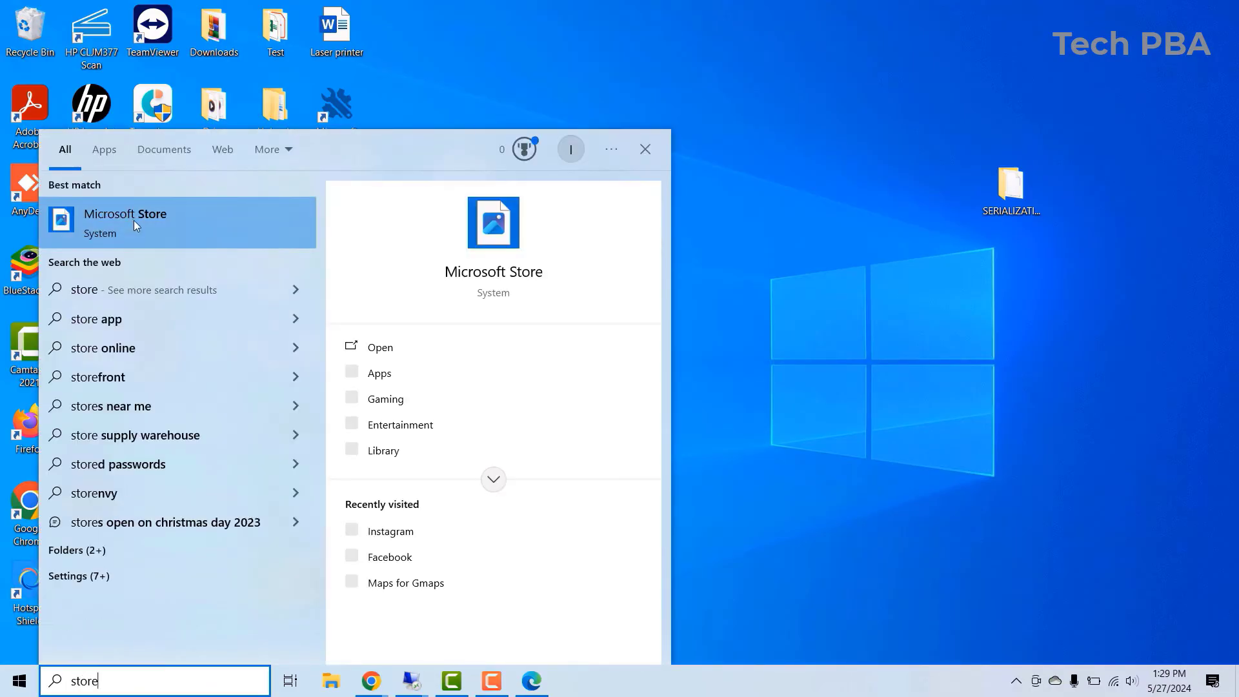
pyautogui.click(138, 223)
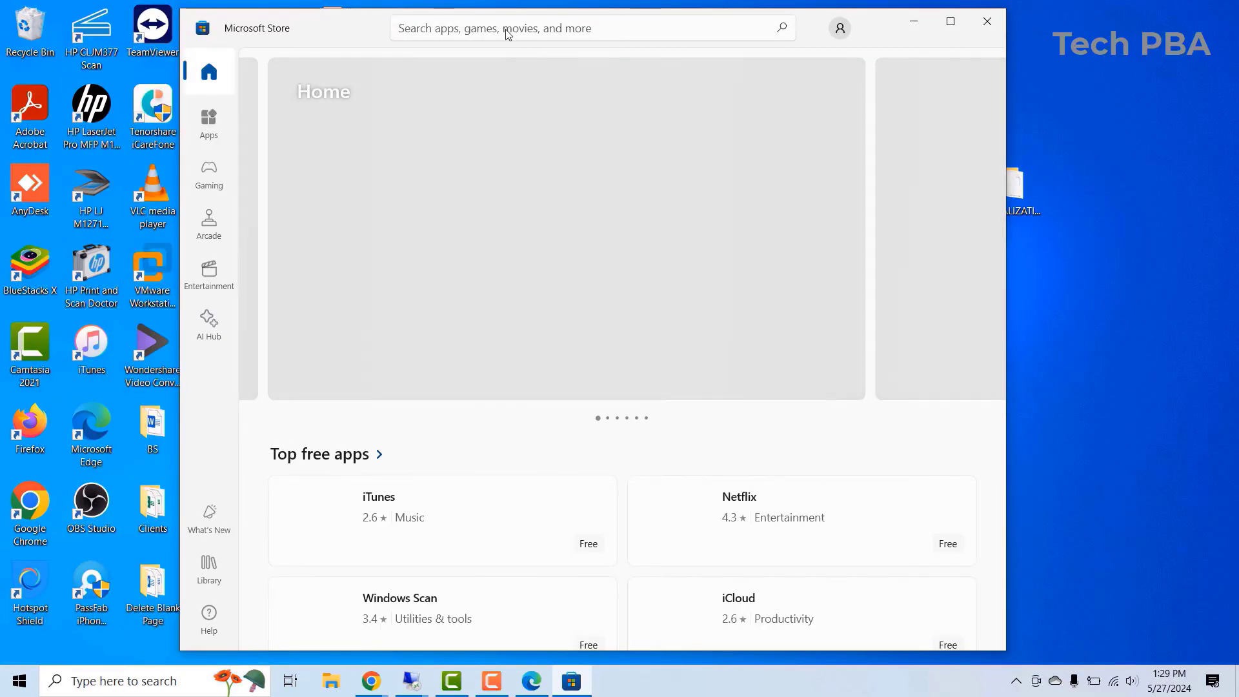
pyautogui.click(513, 27)
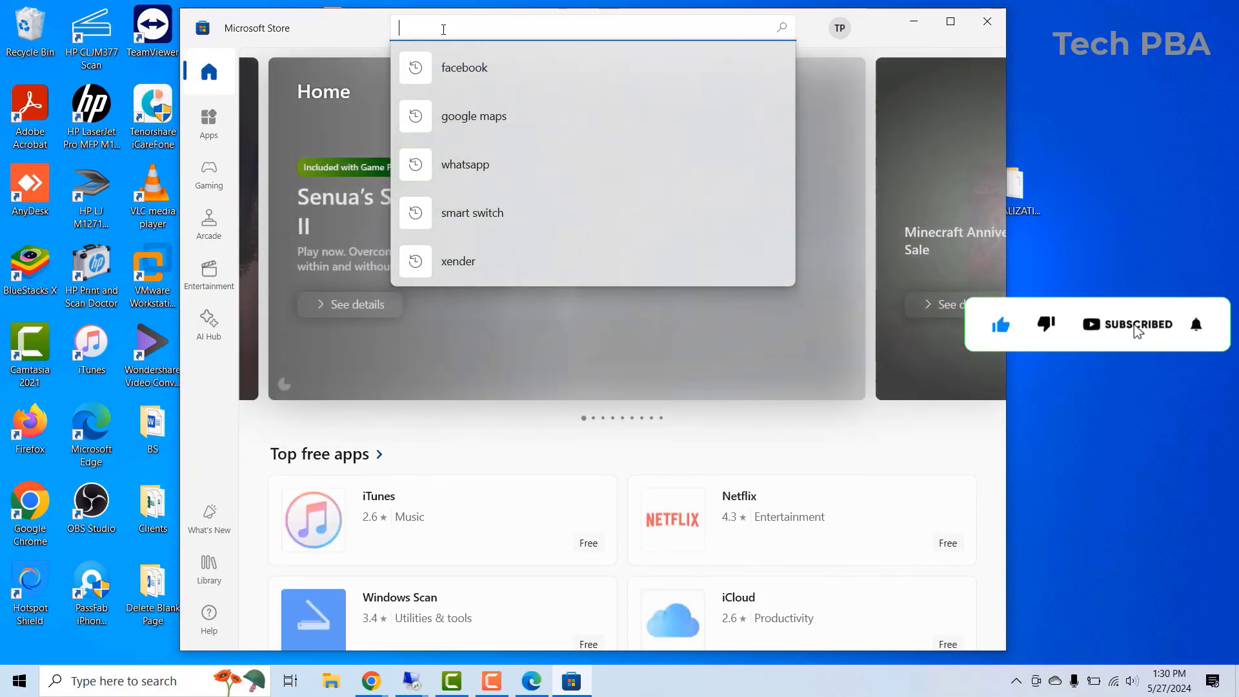
pyautogui.write('instagra')
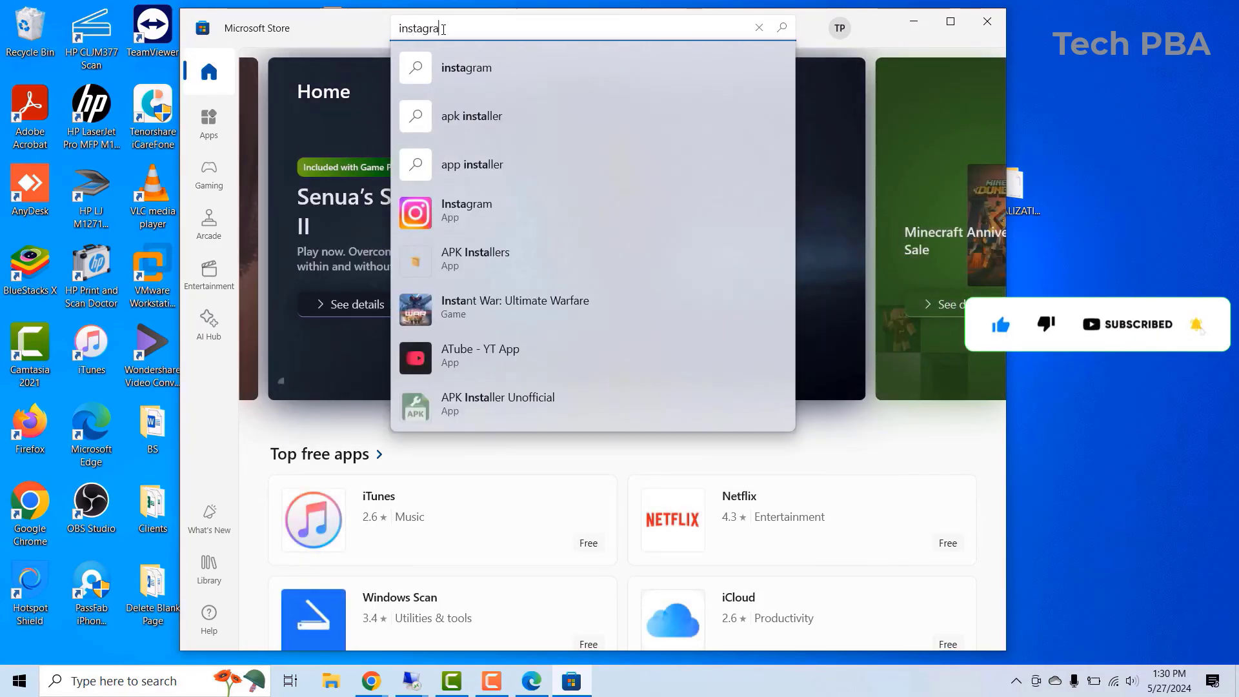
pyautogui.write('m')
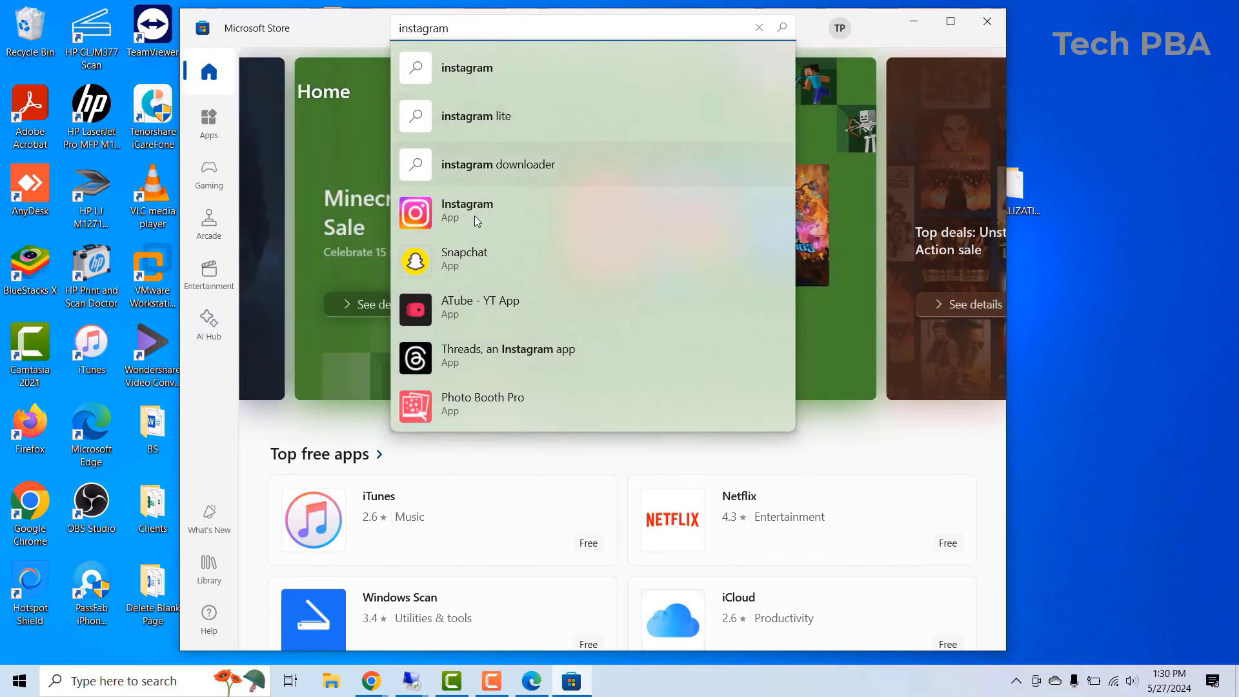
pyautogui.click(471, 217)
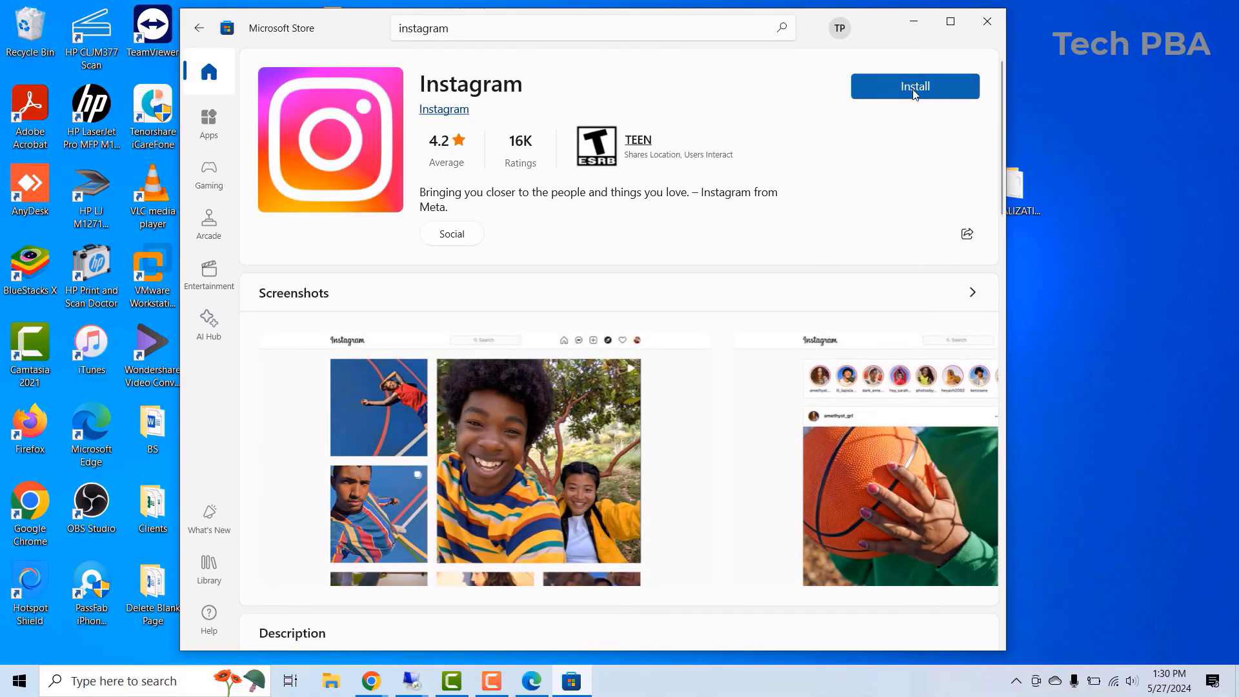
pyautogui.click(921, 94)
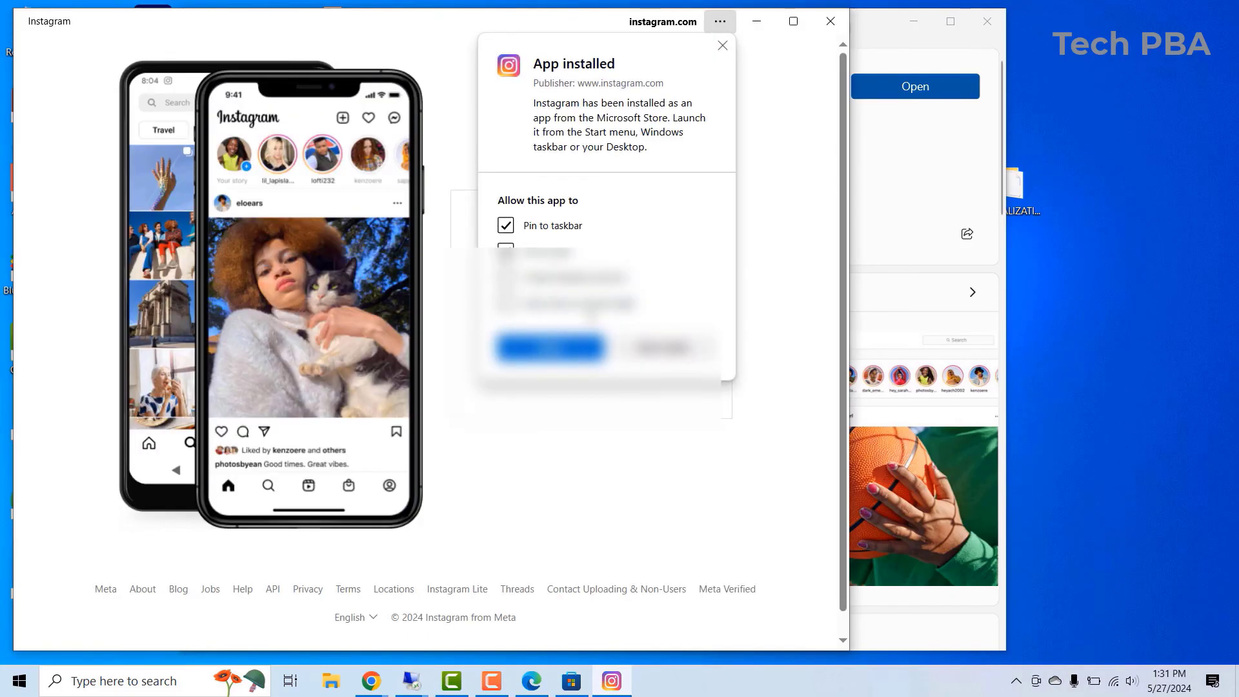
# Step: Dismiss the 'App installed' notice with 'Not now' and close the Instagram window
pyautogui.click(664, 349)
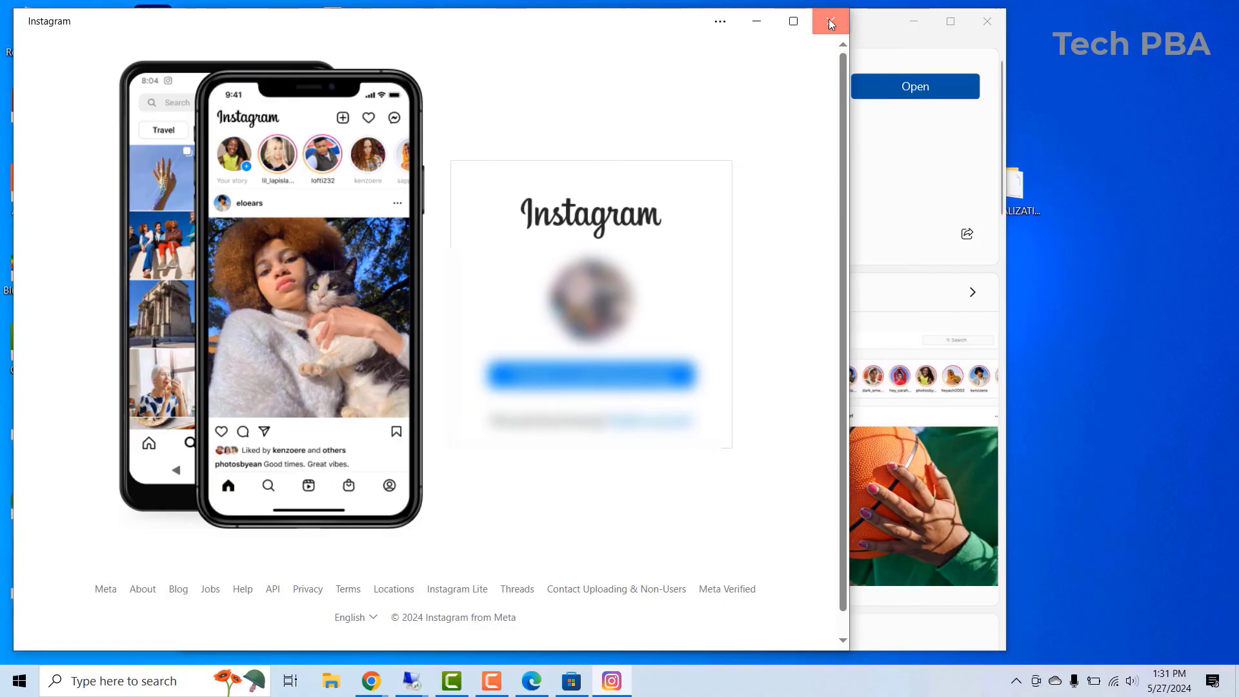
pyautogui.click(829, 20)
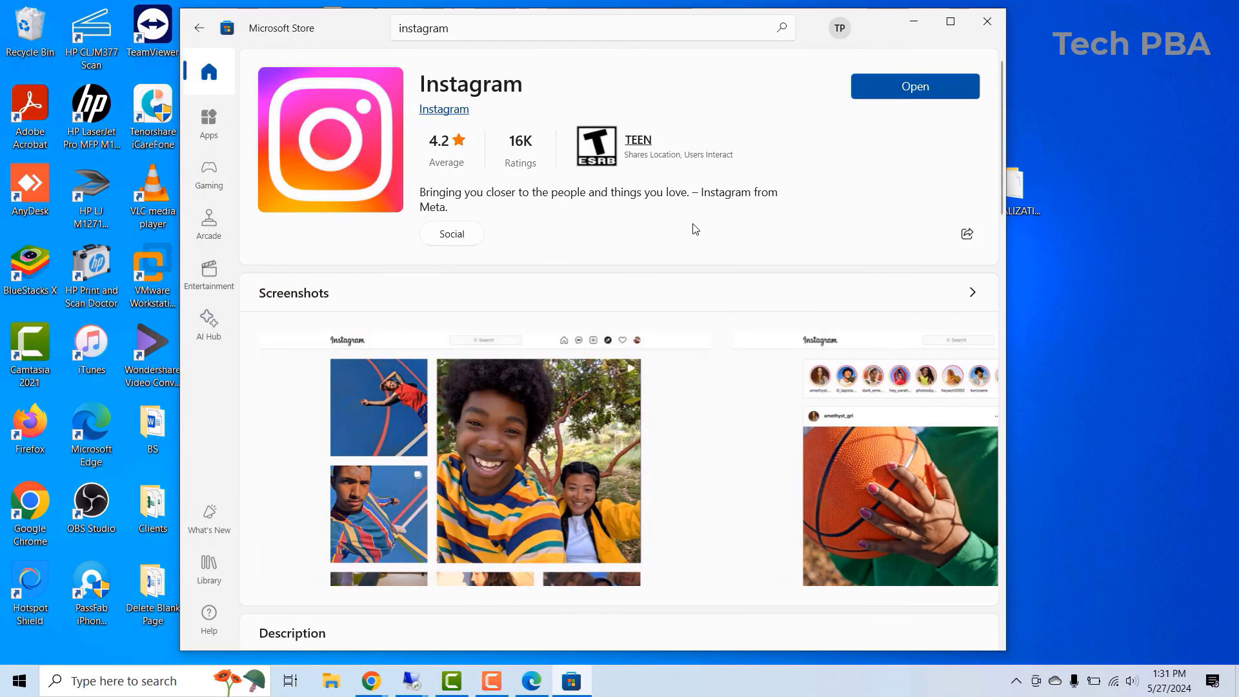
# Step: Replace the Store search with 'facebook' and install the Facebook app
pyautogui.click(576, 28)
pyautogui.press('BackSpace')
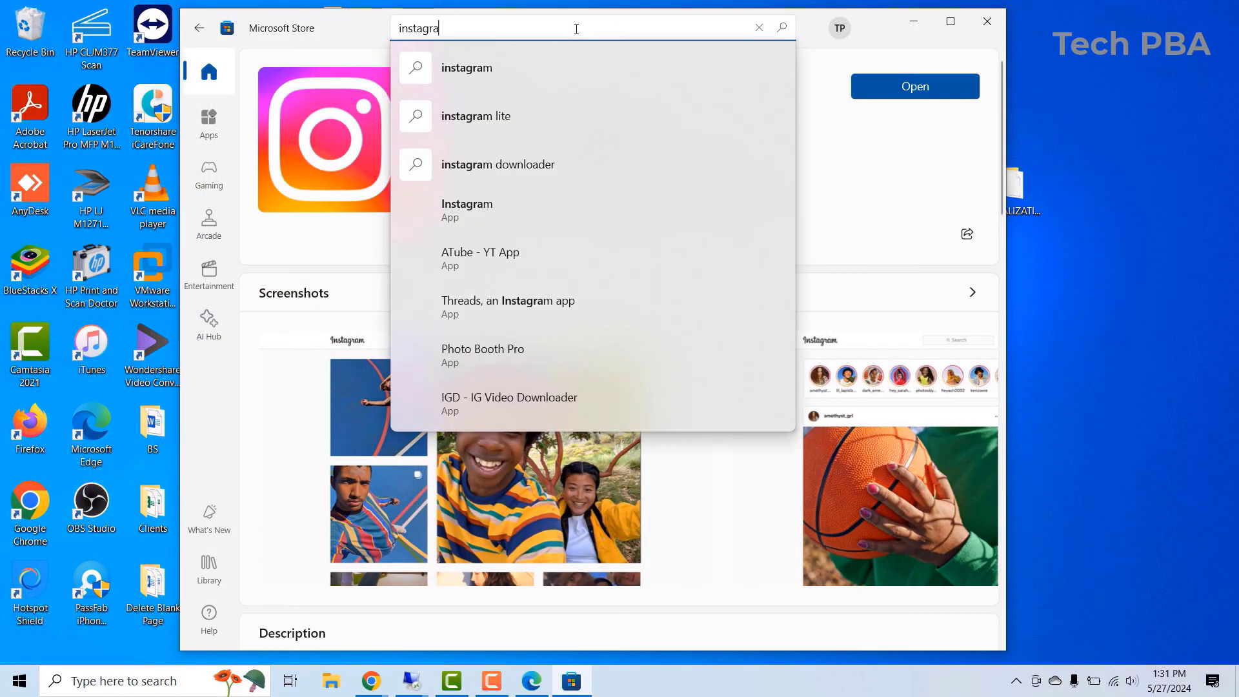
pyautogui.press('BackSpace')
pyautogui.press('BackSpace')
pyautogui.press('BackSpace')
pyautogui.press('BackSpace')
pyautogui.press('BackSpace')
pyautogui.press('BackSpace')
pyautogui.press('BackSpace')
pyautogui.press('BackSpace')
pyautogui.write('facebook')
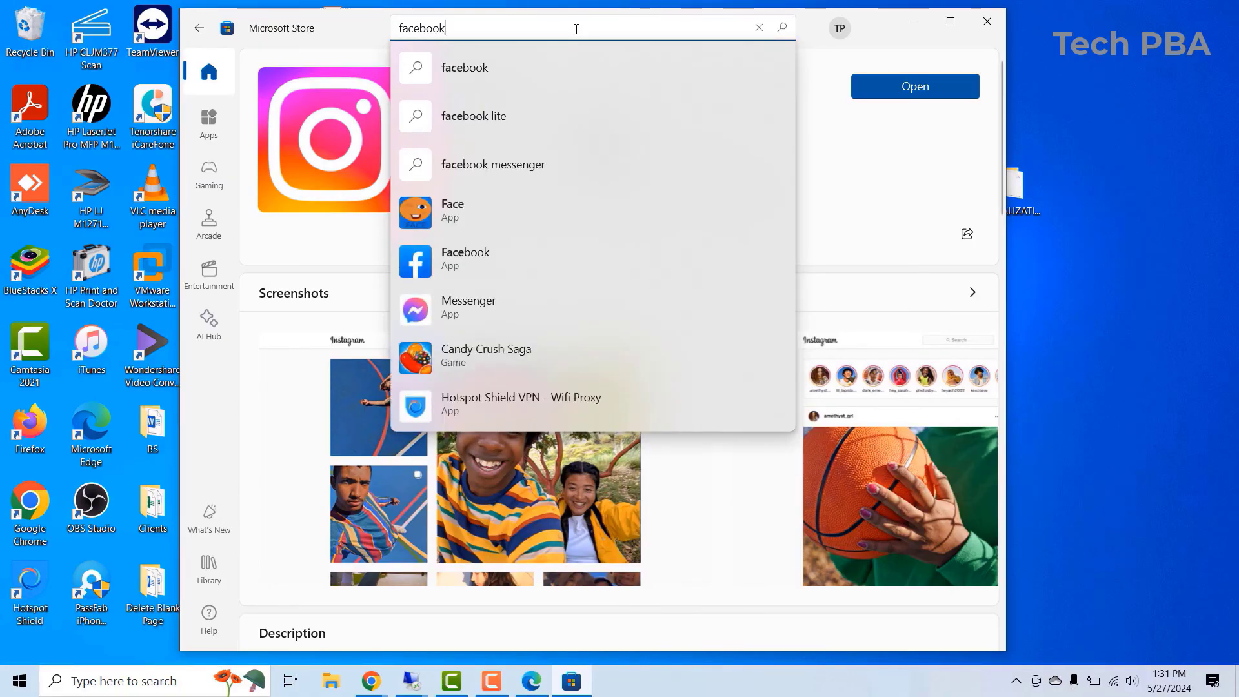
pyautogui.click(458, 210)
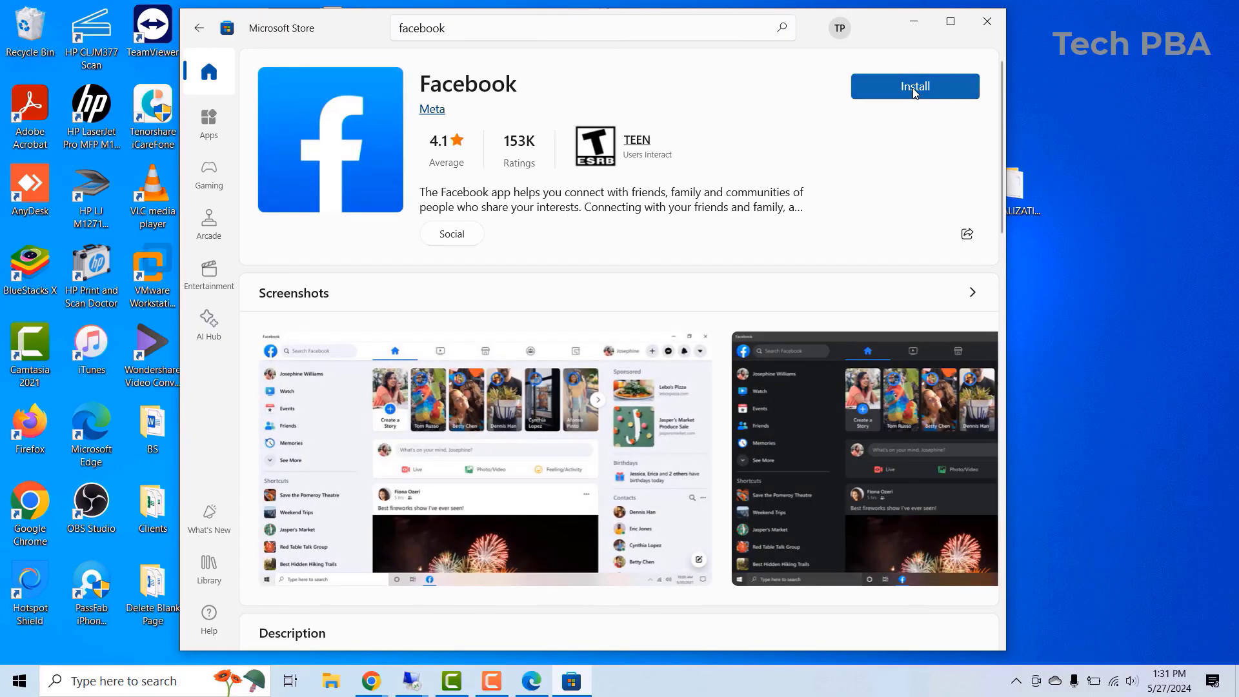
pyautogui.click(914, 92)
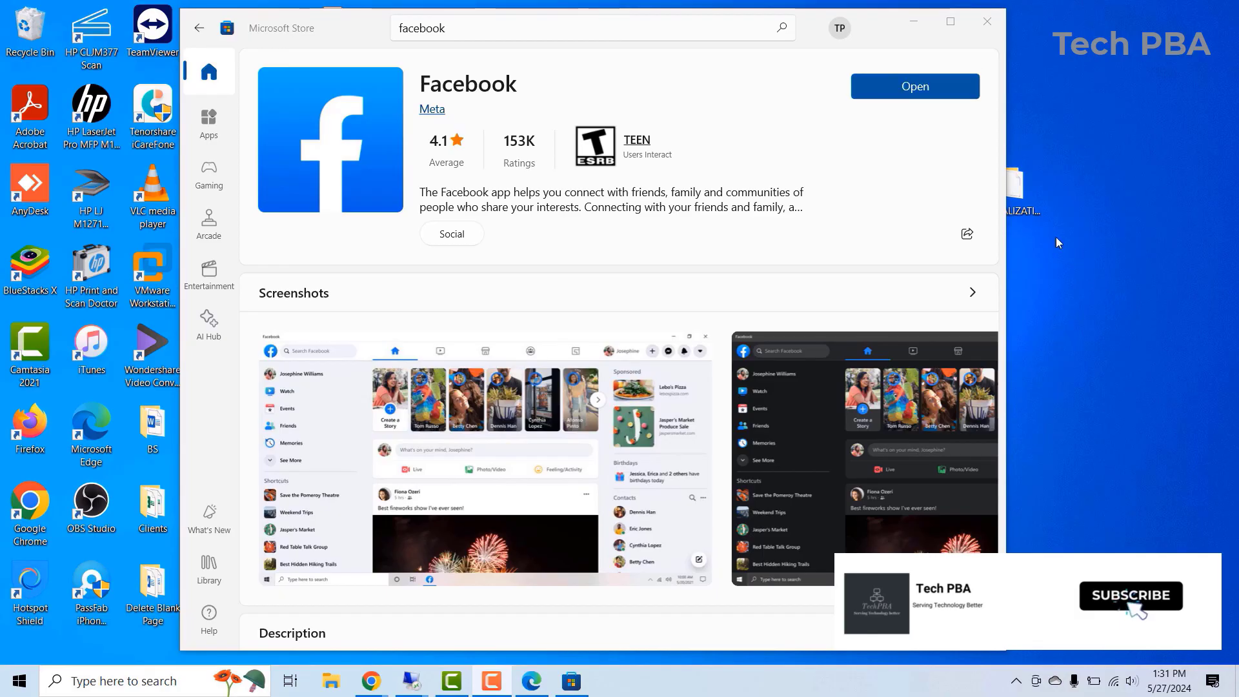
pyautogui.click(919, 139)
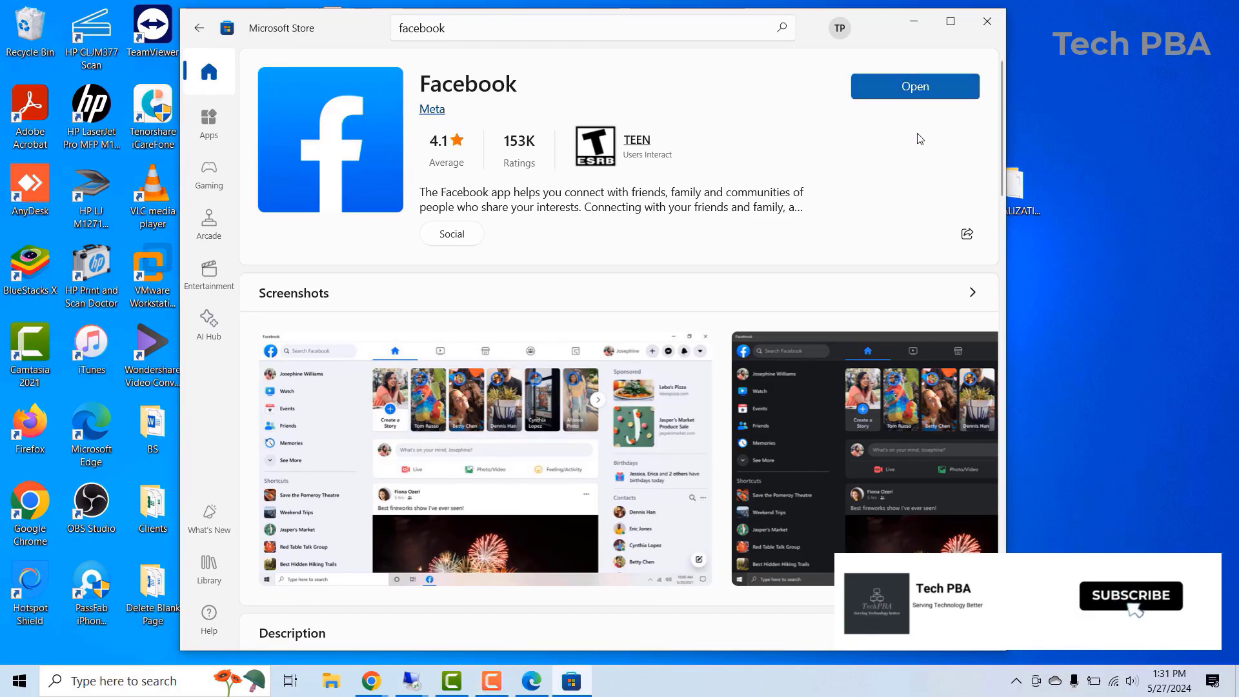
# Step: Open the installed Facebook app from its Store page and move its window slightly left
pyautogui.click(915, 87)
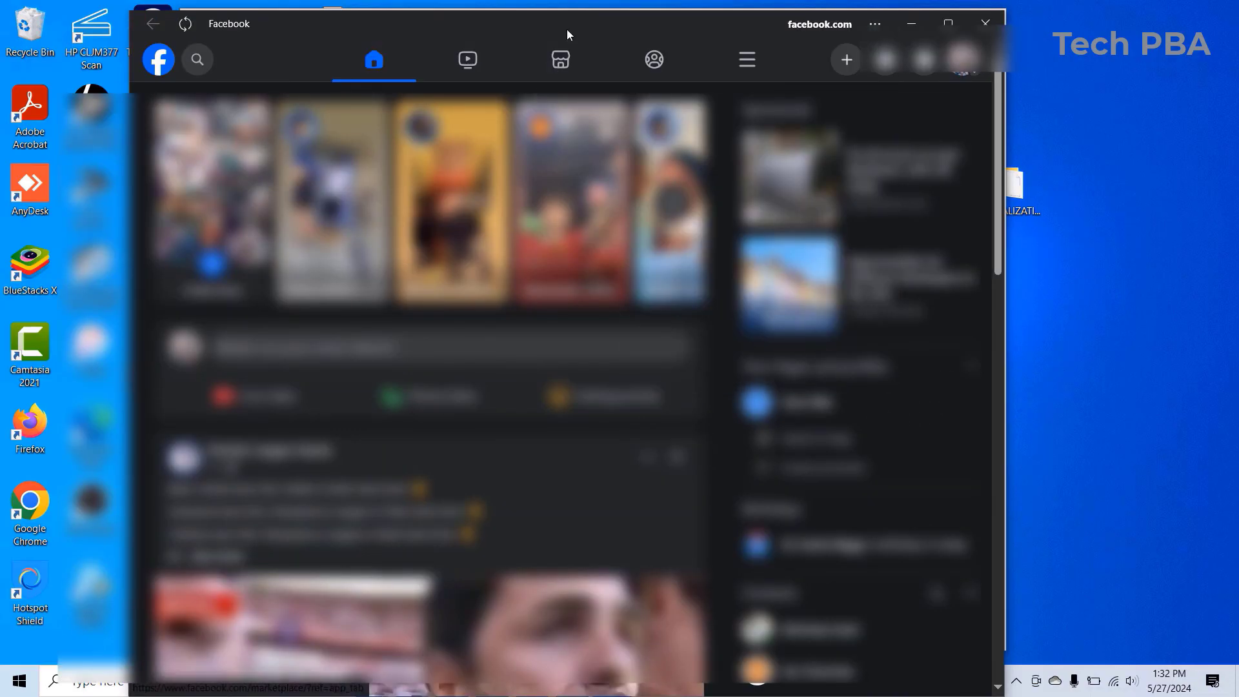
pyautogui.moveTo(567, 31); pyautogui.dragTo(487, 17)
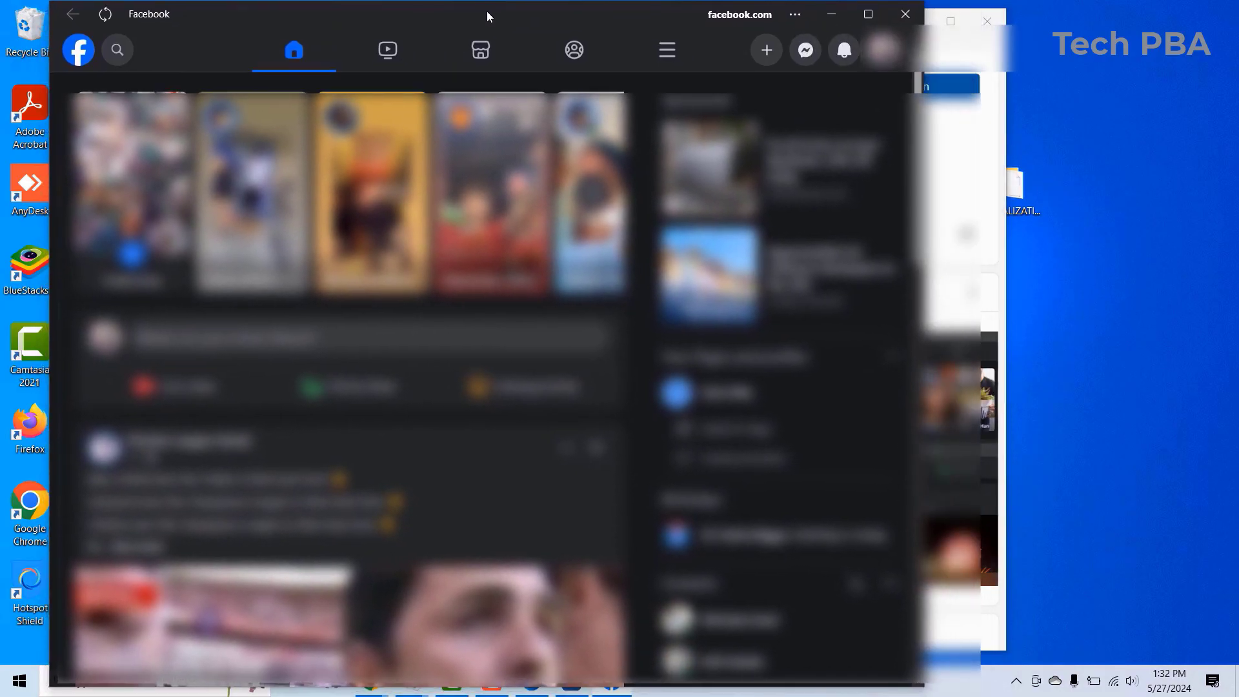